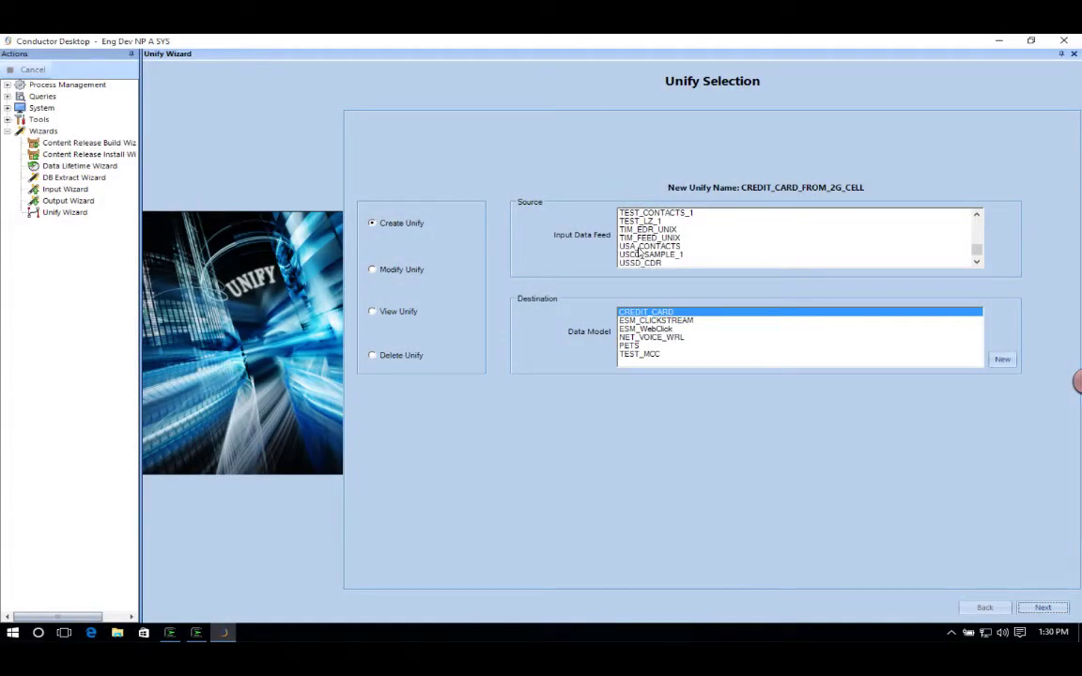
# - Choose USA_CONTACTS as the source, add data model CONTACTS on connection Eng_Dev_NP_A_SYS described "Data Model for all Contacts", and proceed to transform configuration
pyautogui.click(639, 248)
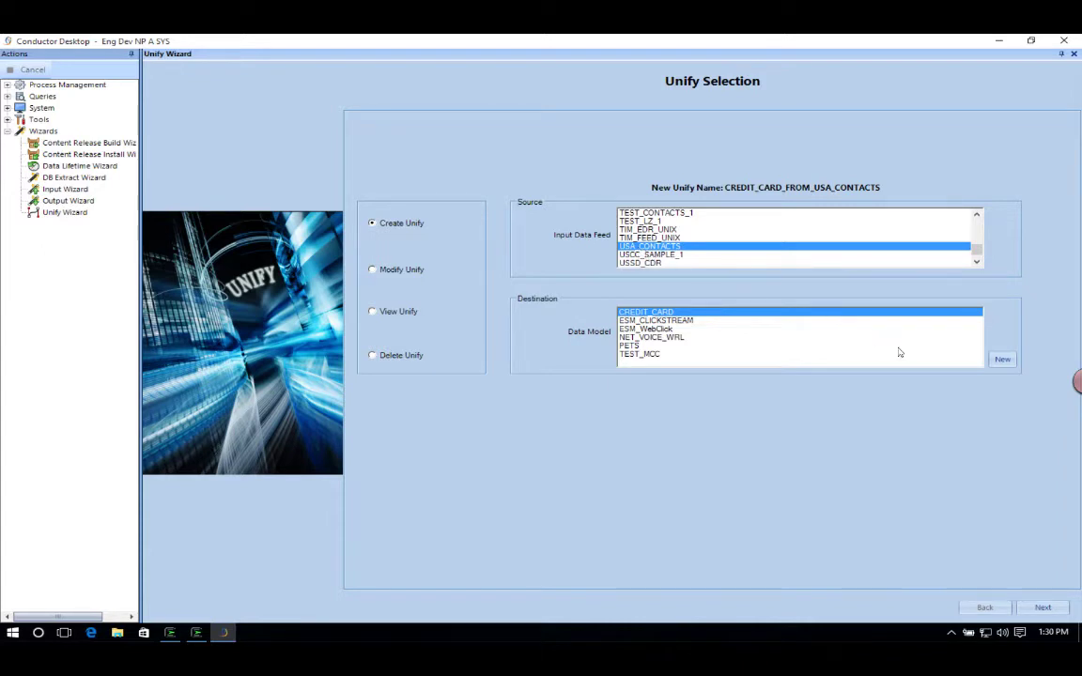
pyautogui.click(1001, 359)
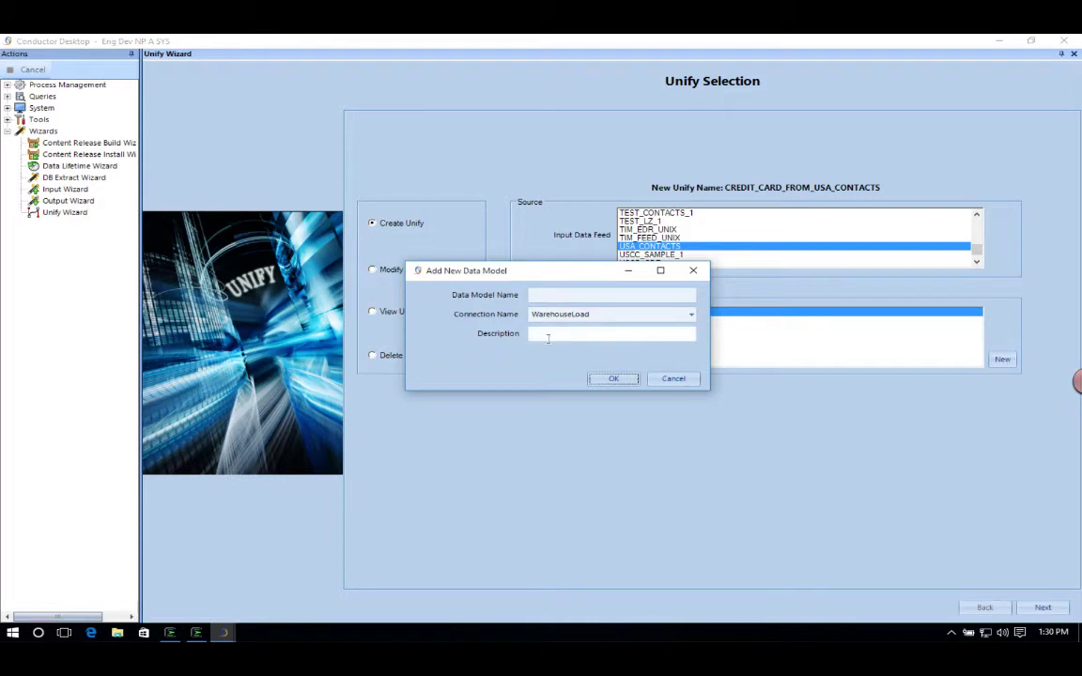
pyautogui.click(545, 296)
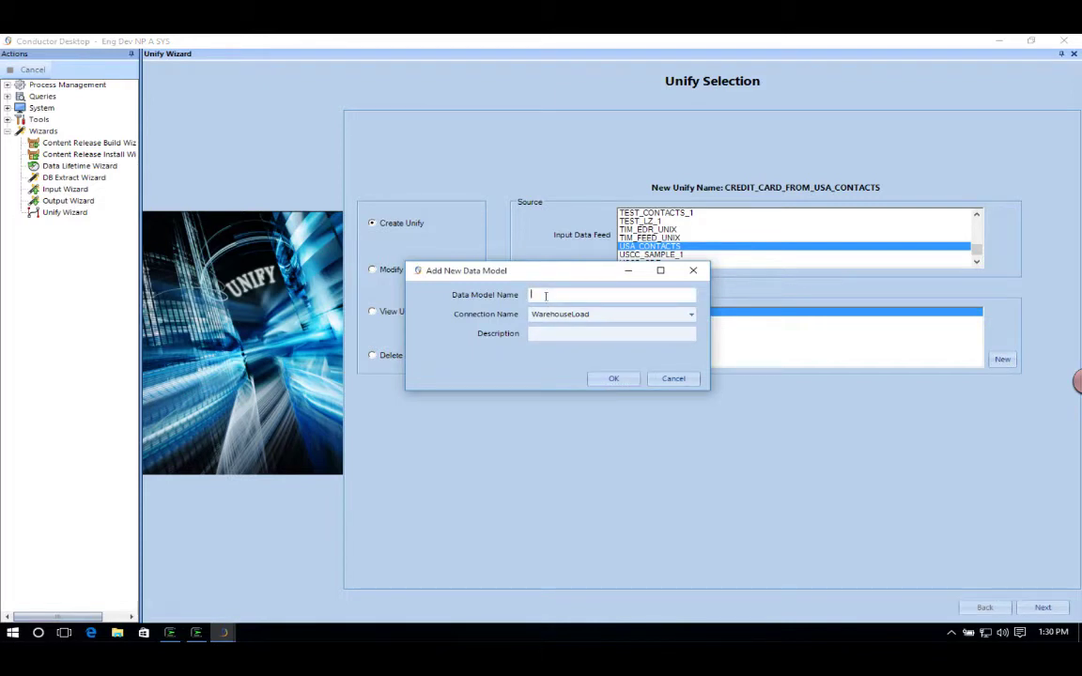
pyautogui.write('CONTACTS')
pyautogui.click(576, 315)
pyautogui.click(574, 335)
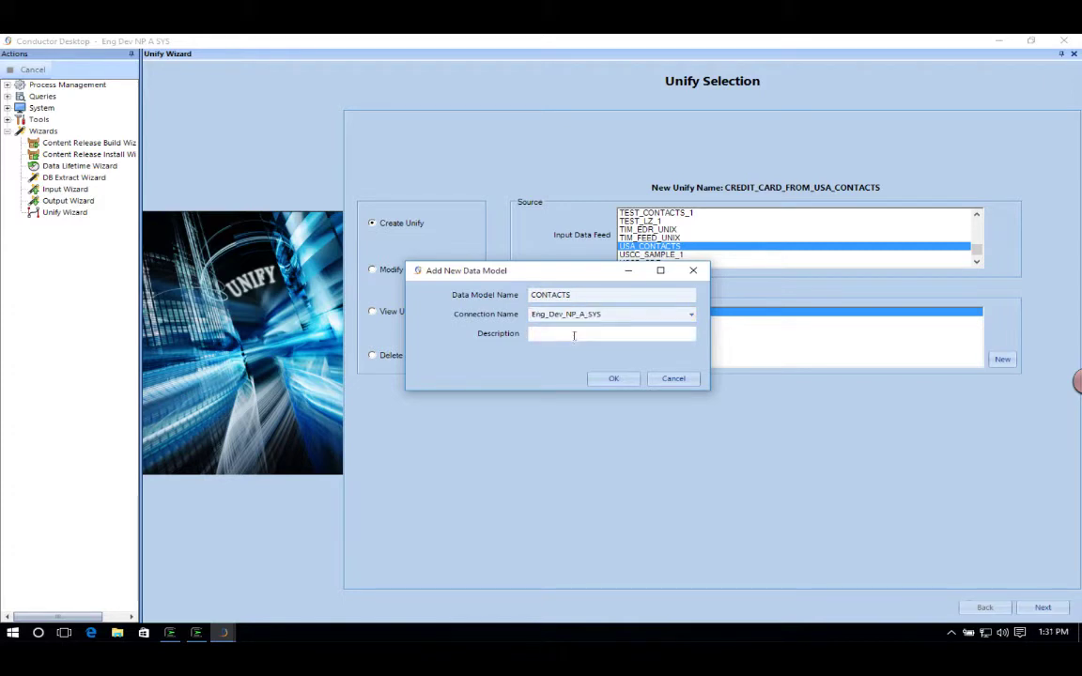
pyautogui.write('Data Model for all Contacts')
pyautogui.click(614, 379)
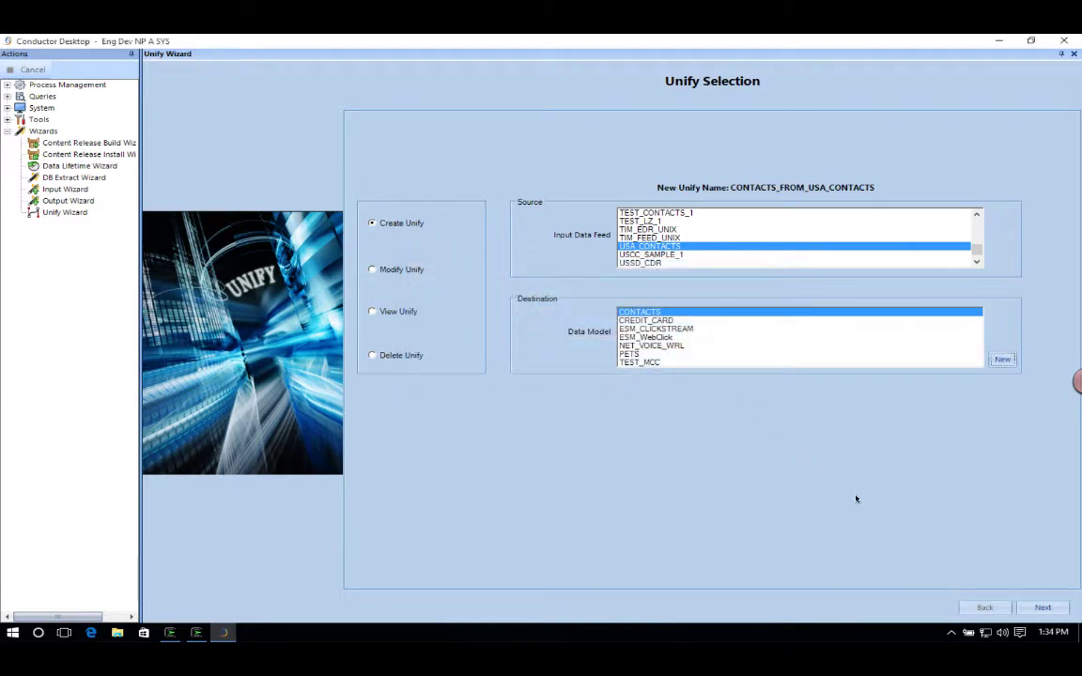
pyautogui.click(1040, 608)
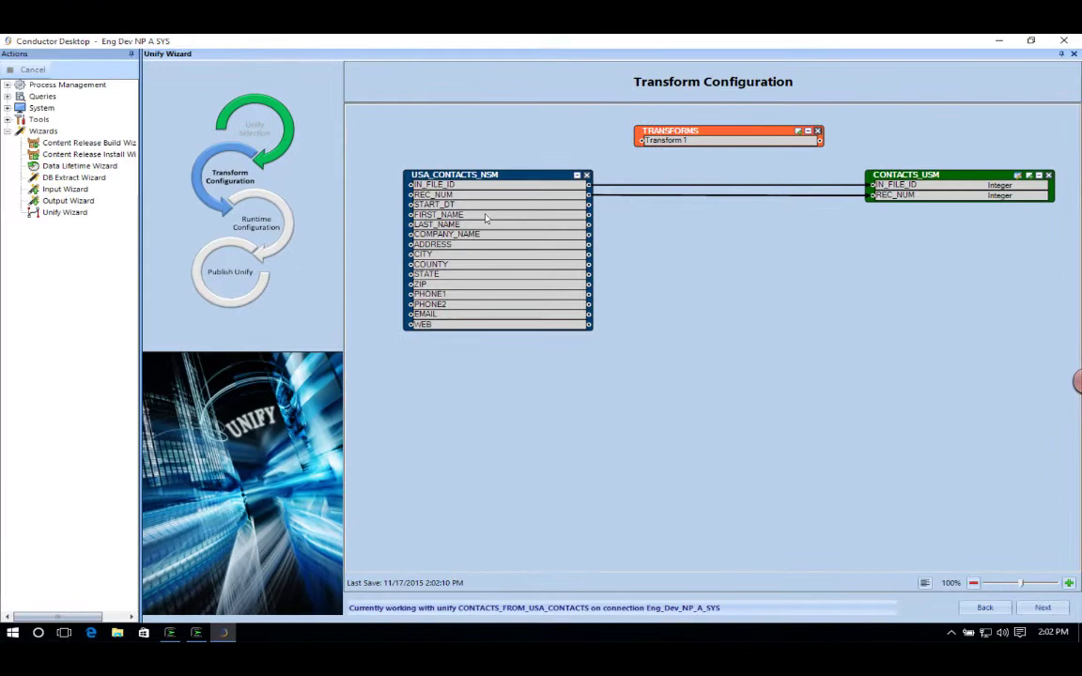
# - Map the USA_CONTACTS_NSM fields from FIRST_NAME through PHONE2 into CONTACTS_USM as new columns
pyautogui.click(486, 218)
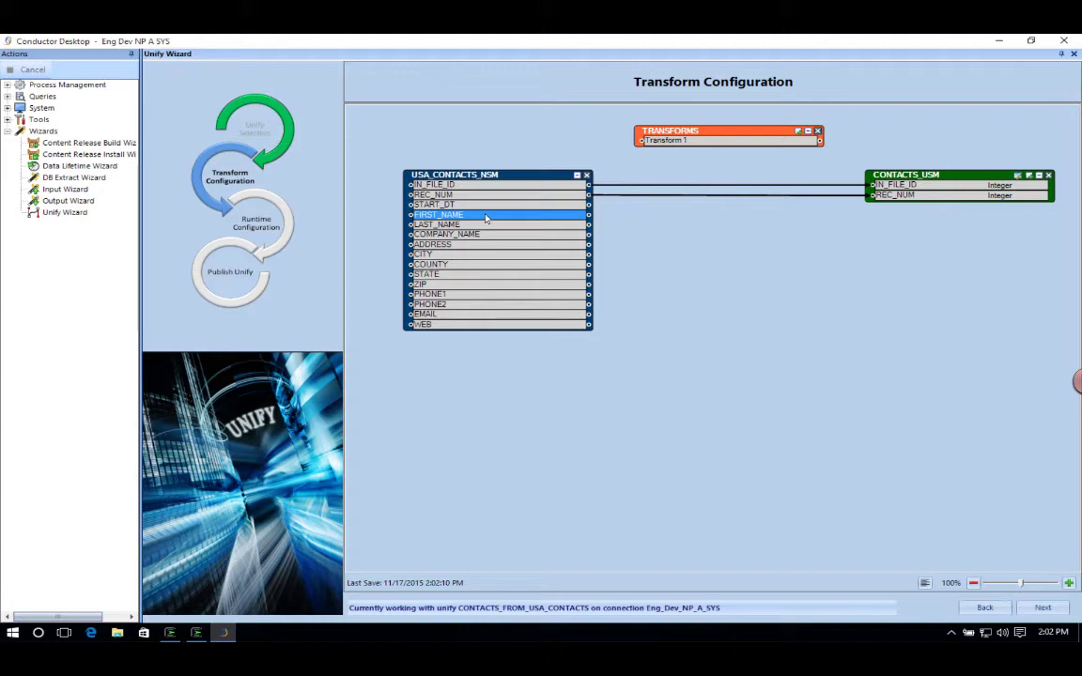
pyautogui.keyDown('shift'); pyautogui.click(471, 307); pyautogui.keyUp('shift')
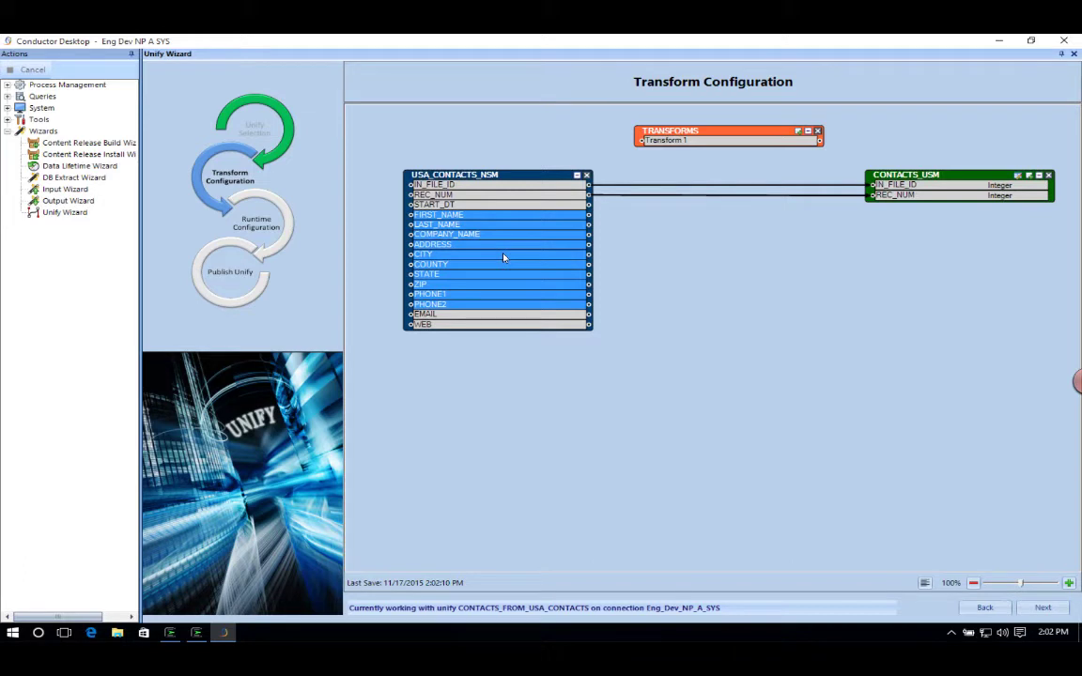
pyautogui.moveTo(504, 257); pyautogui.dragTo(945, 203)
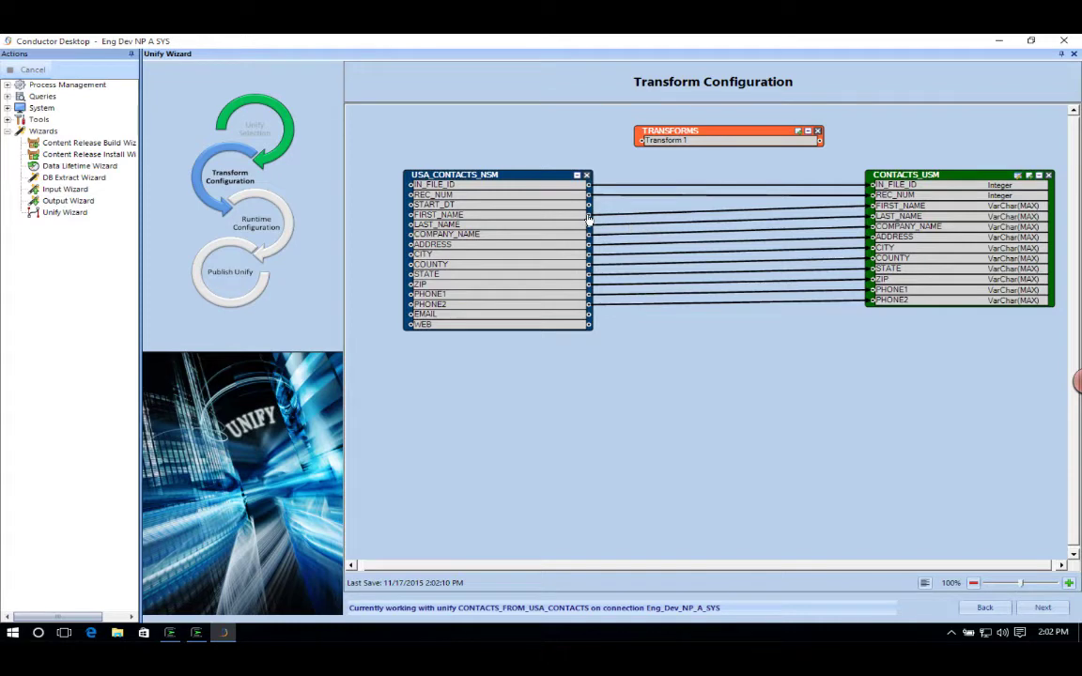
# - Link FIRST_NAME and LAST_NAME into Transform 1, and route its output to a new FULL_NAME column in CONTACTS_USM
pyautogui.moveTo(589, 215); pyautogui.dragTo(639, 140)
pyautogui.moveTo(589, 227); pyautogui.dragTo(639, 140)
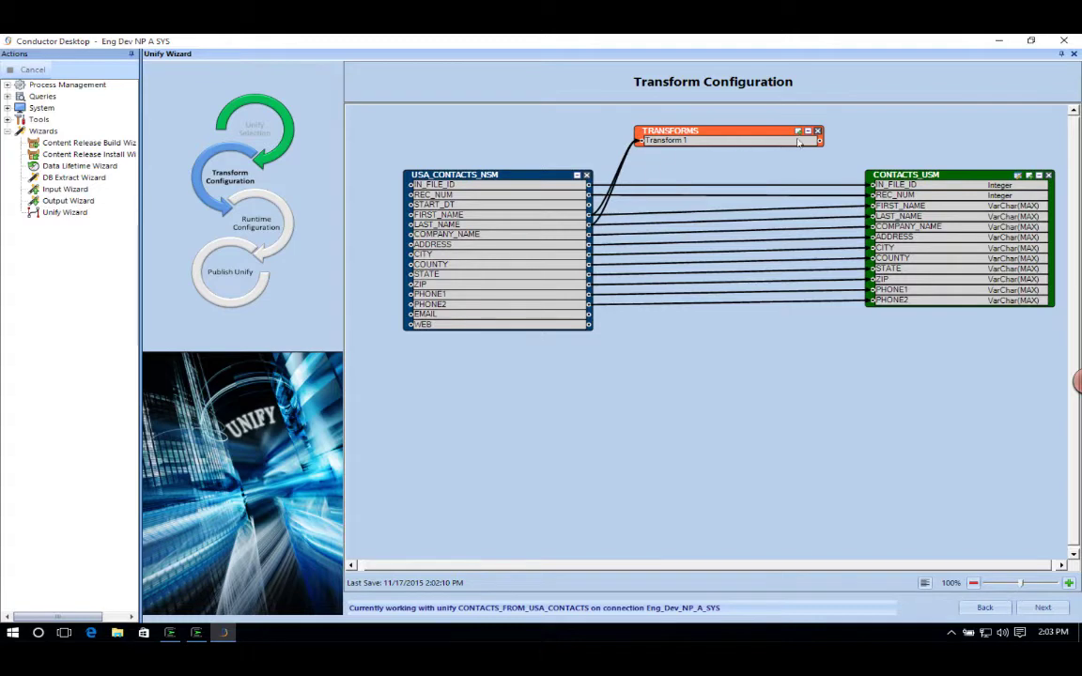
pyautogui.click(1029, 176)
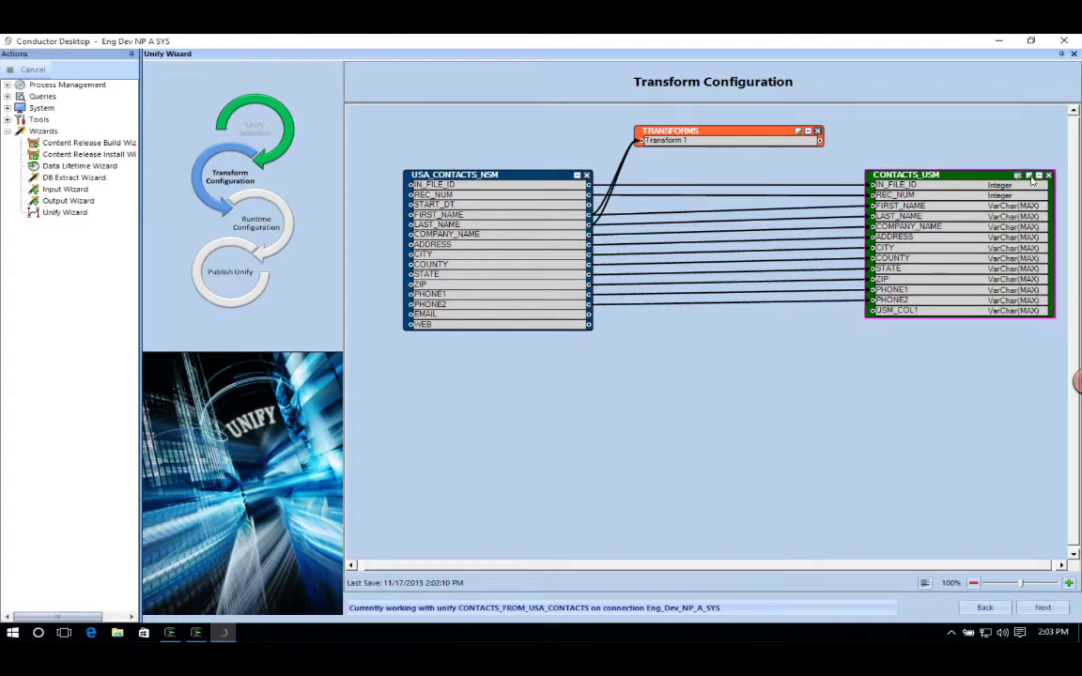
pyautogui.doubleClick(918, 312)
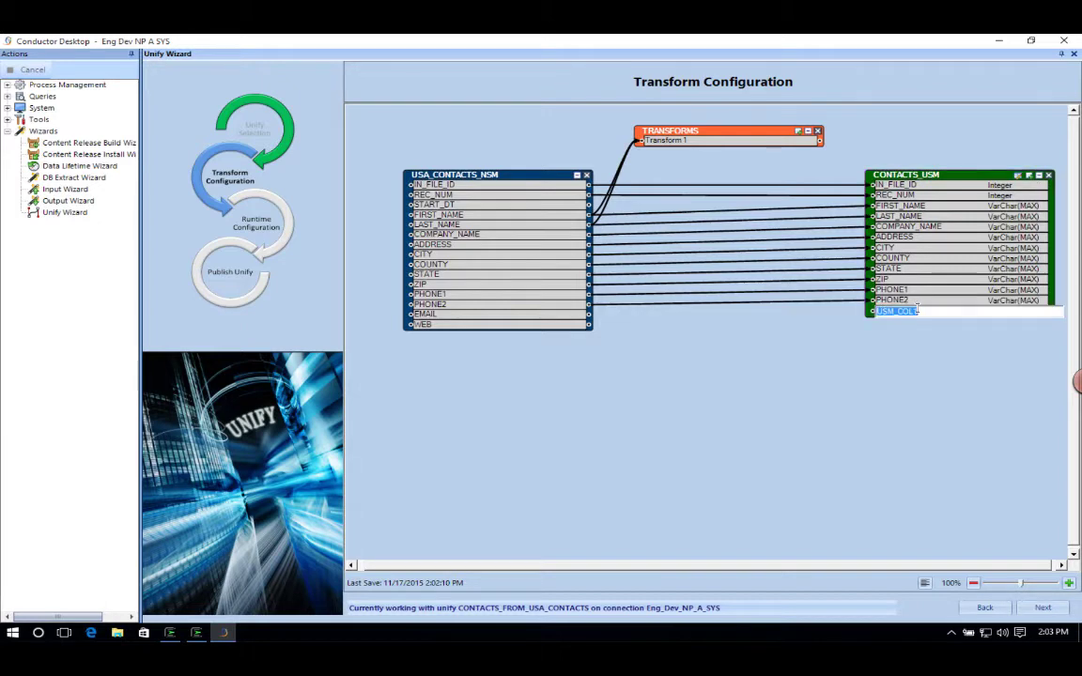
pyautogui.write('FULL_NAME')
pyautogui.press('Return')
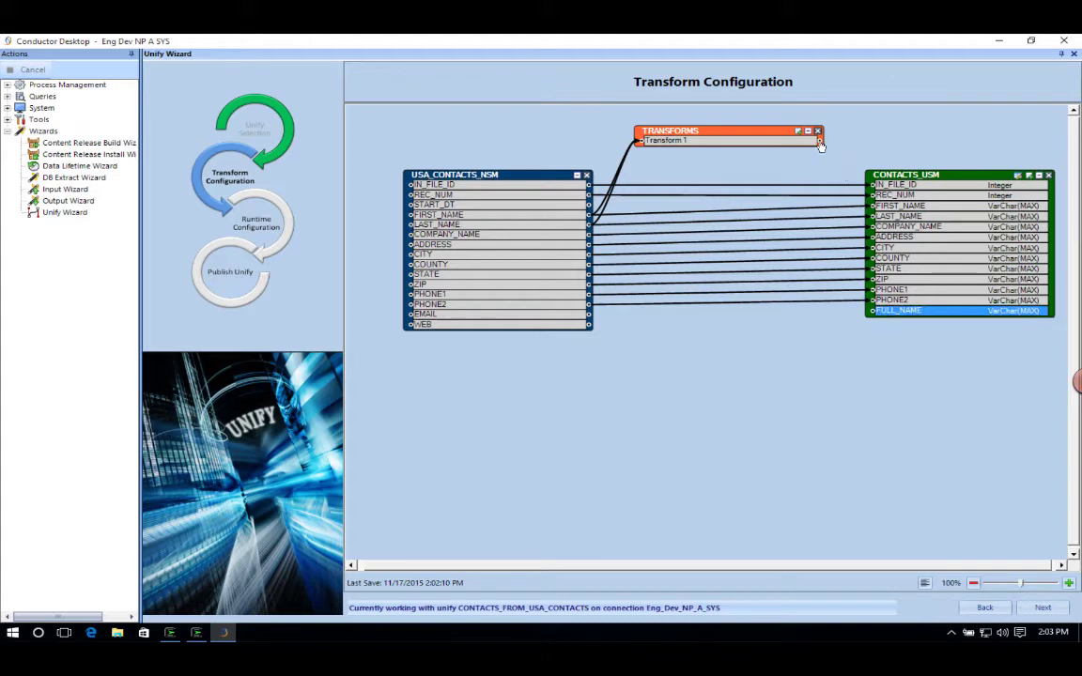
pyautogui.moveTo(821, 140); pyautogui.dragTo(857, 315)
# - Rename Transform 1 to "Full Name Transform"
pyautogui.doubleClick(689, 142)
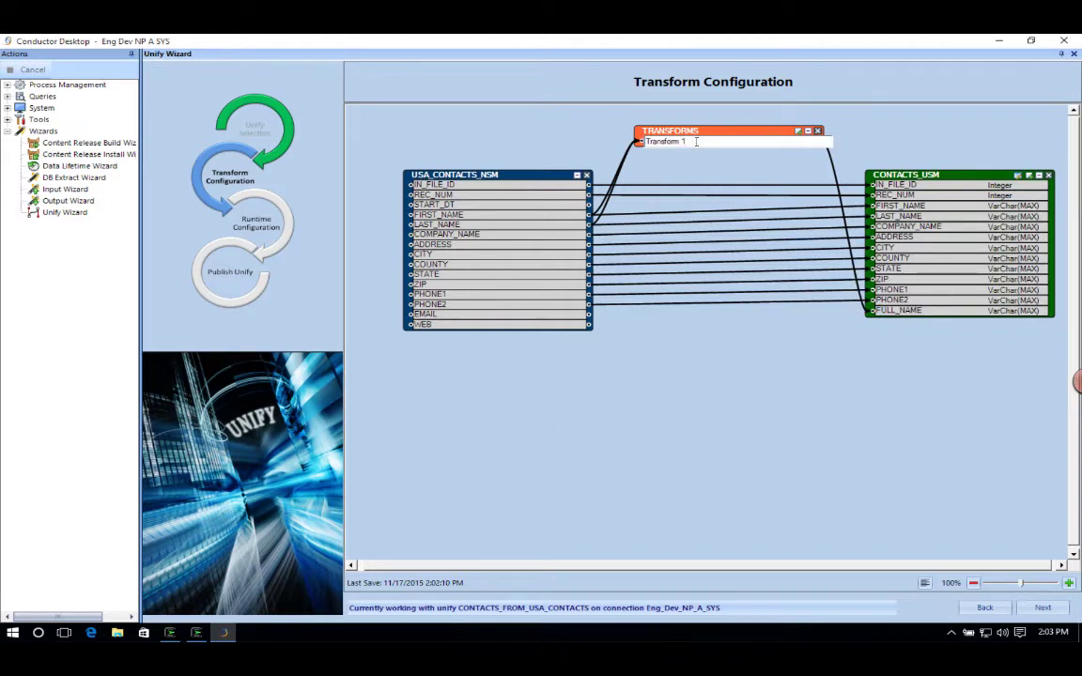
pyautogui.moveTo(696, 142); pyautogui.dragTo(641, 141)
pyautogui.write('Full Name Transform')
pyautogui.press('Return')
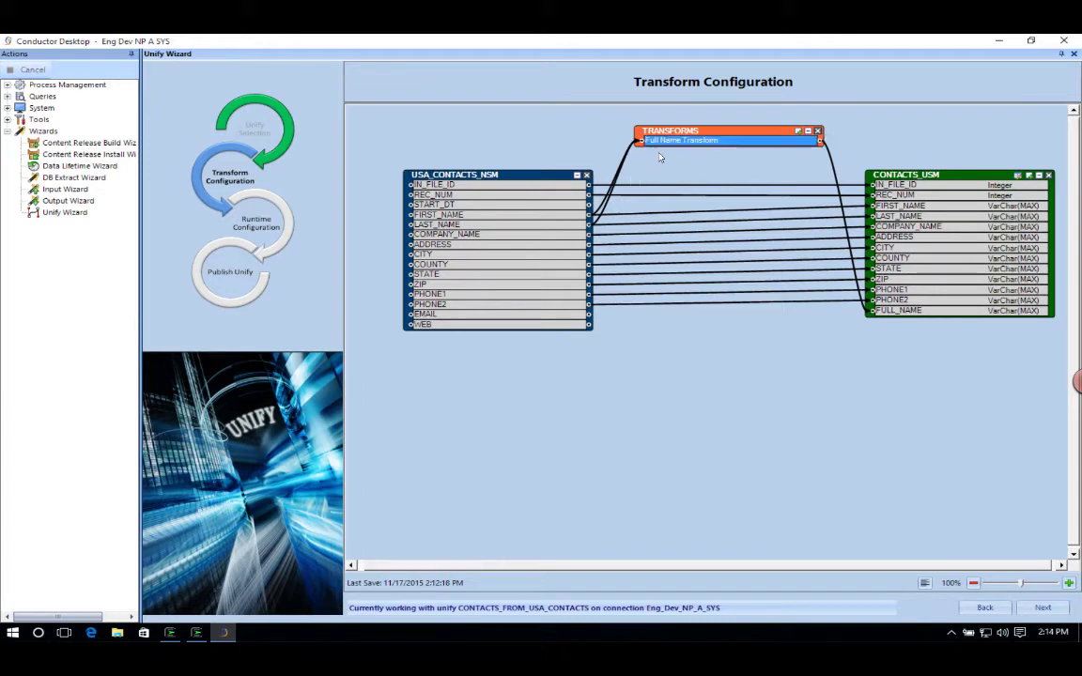
# - Insert the three-expression DBStringPlus function into Full Name Transform and replace its Expression1 token with FIRST_NAME
pyautogui.rightClick(660, 144)
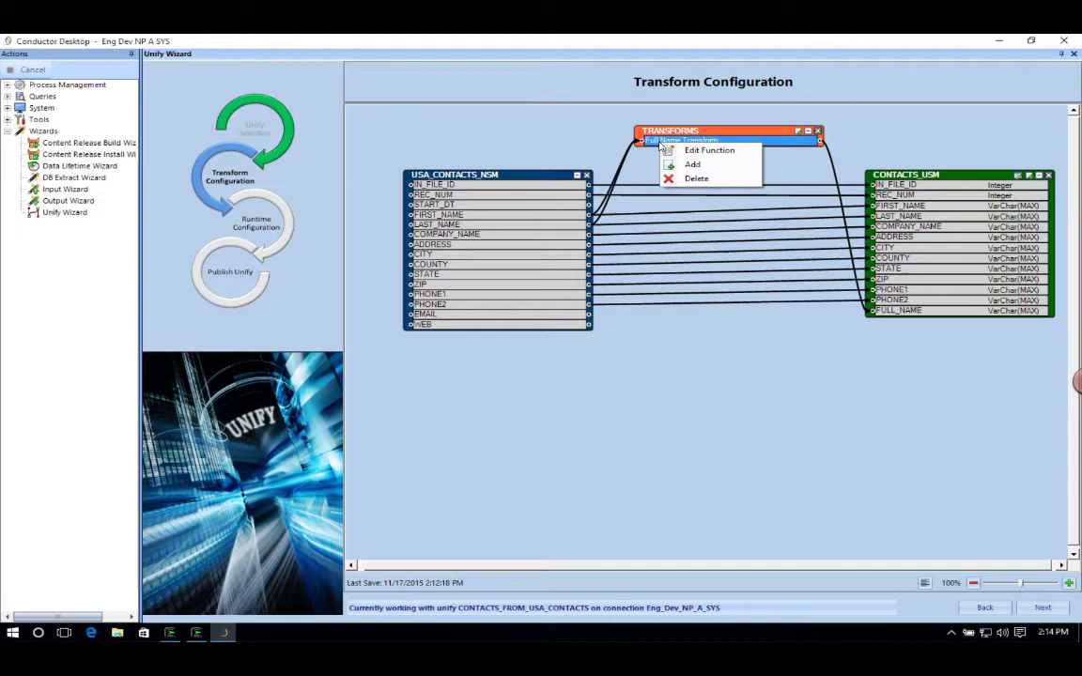
pyautogui.click(688, 153)
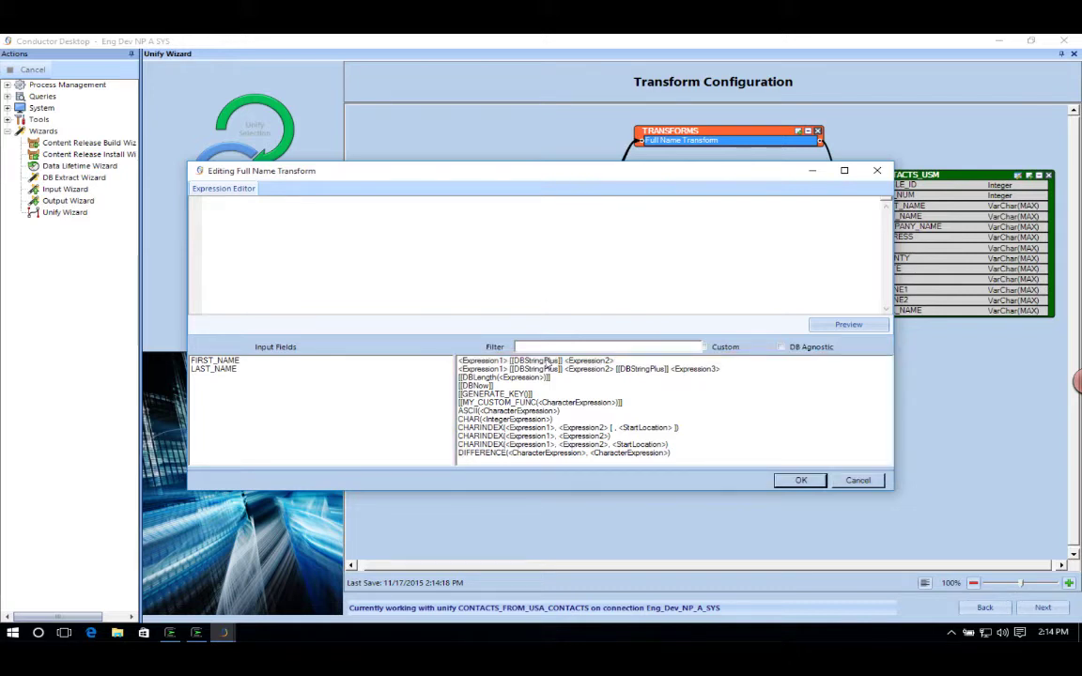
pyautogui.doubleClick(550, 370)
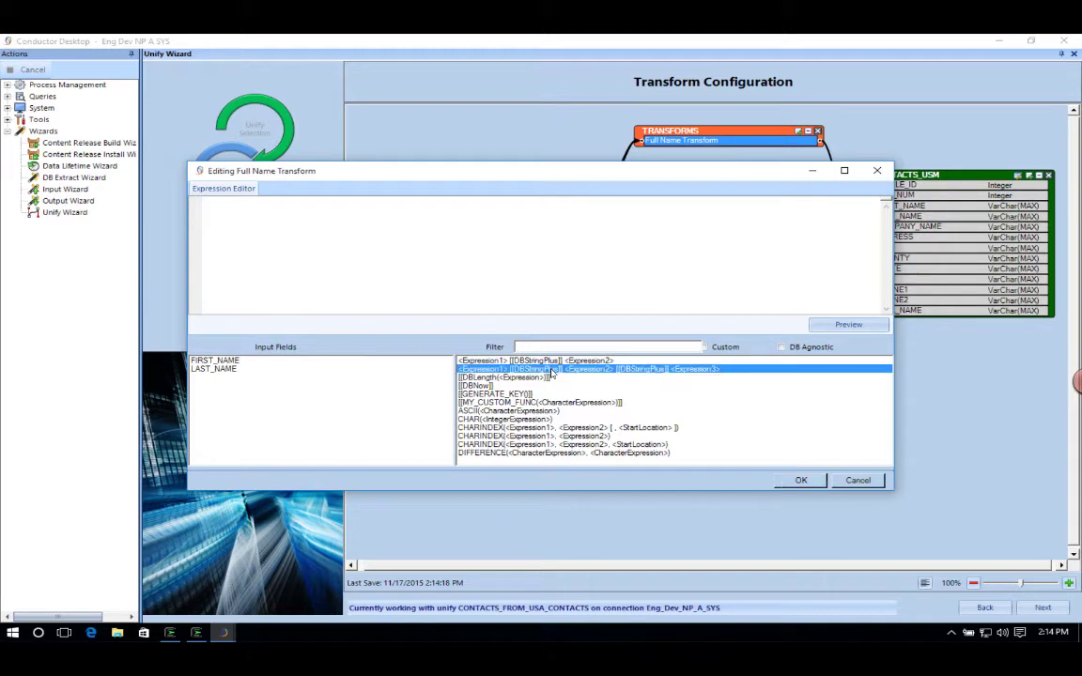
pyautogui.doubleClick(261, 201)
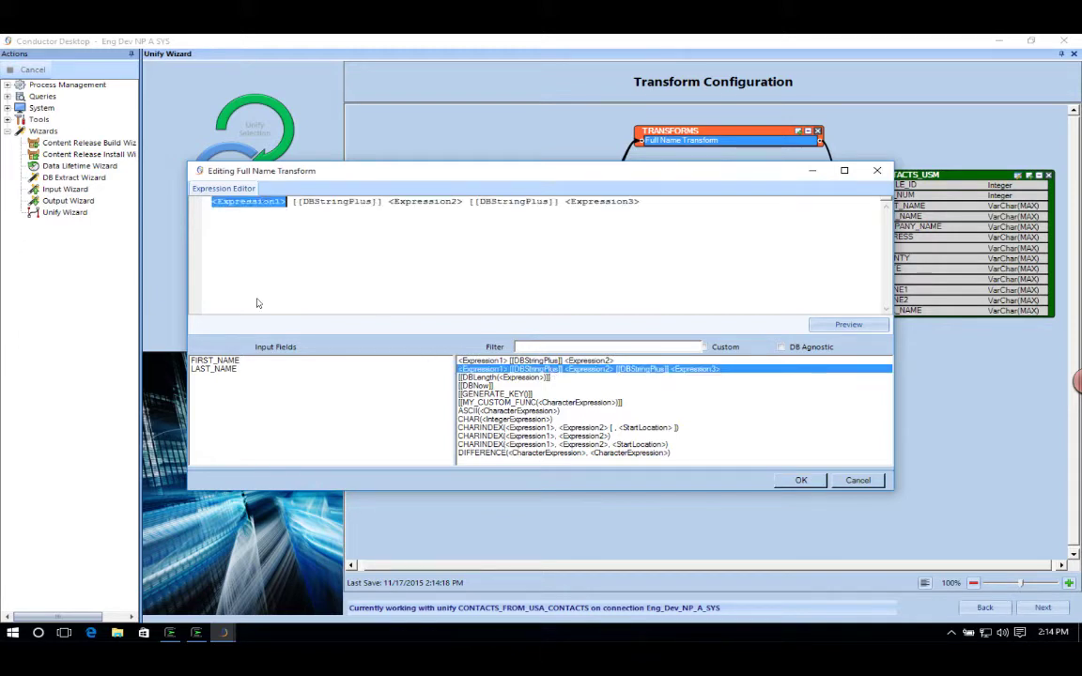
pyautogui.rightClick(224, 364)
pyautogui.click(287, 338)
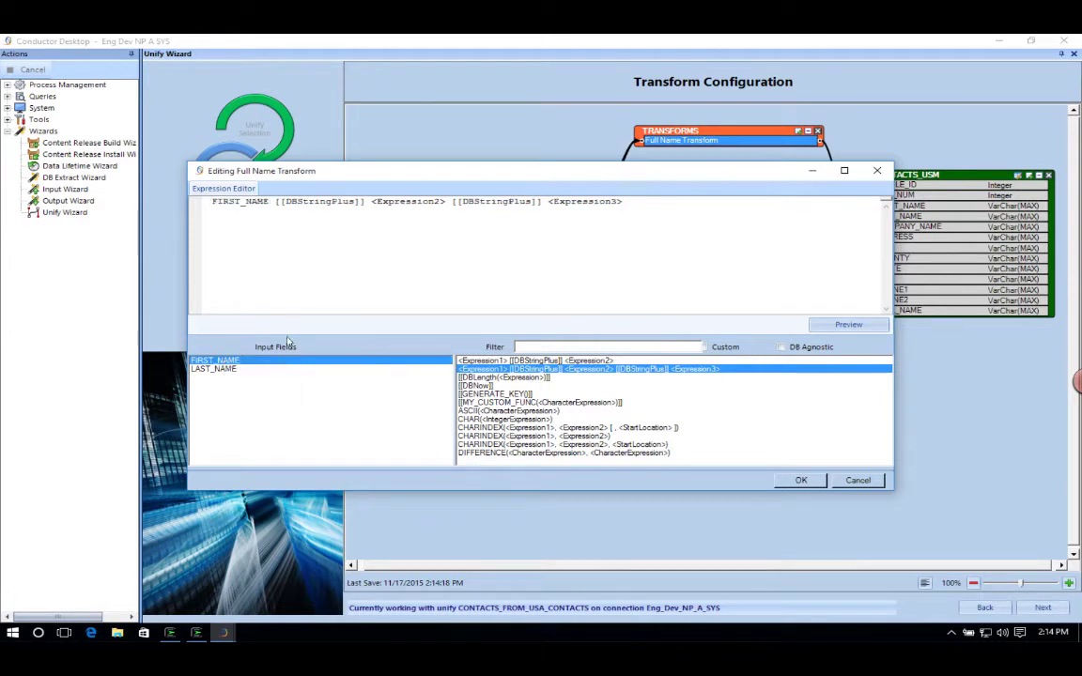
# - Replace Expression2 with a quoted space ' ' and Expression3 with LAST_NAME, and preview the transform's output
pyautogui.moveTo(445, 201); pyautogui.dragTo(372, 201)
pyautogui.press('Delete')
pyautogui.write("' ")
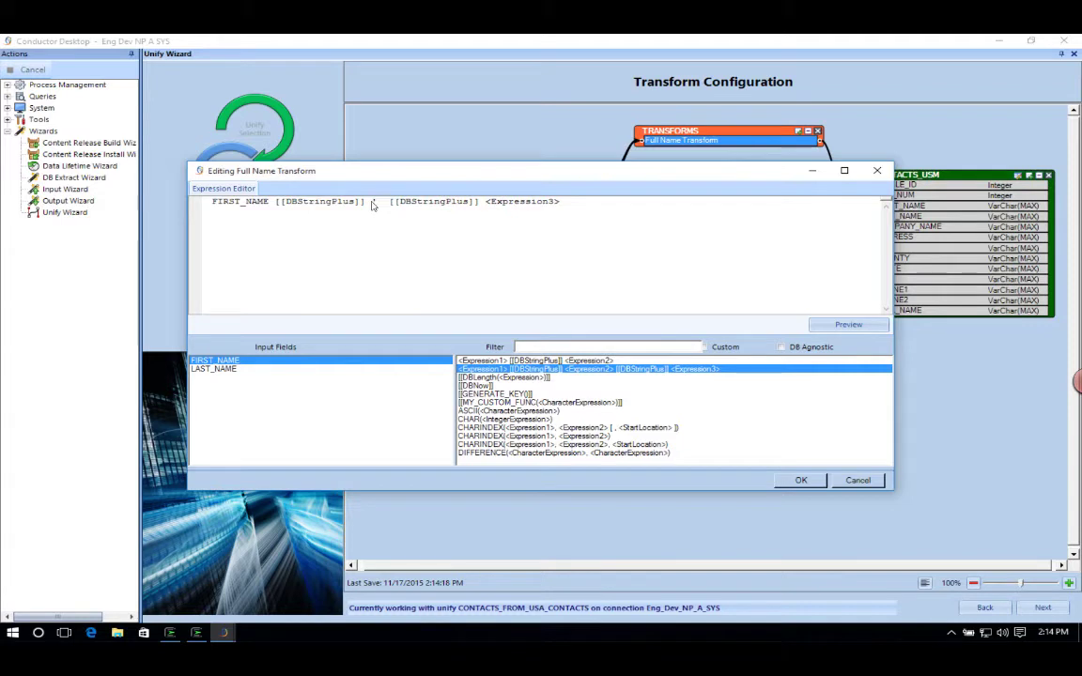
pyautogui.write("'")
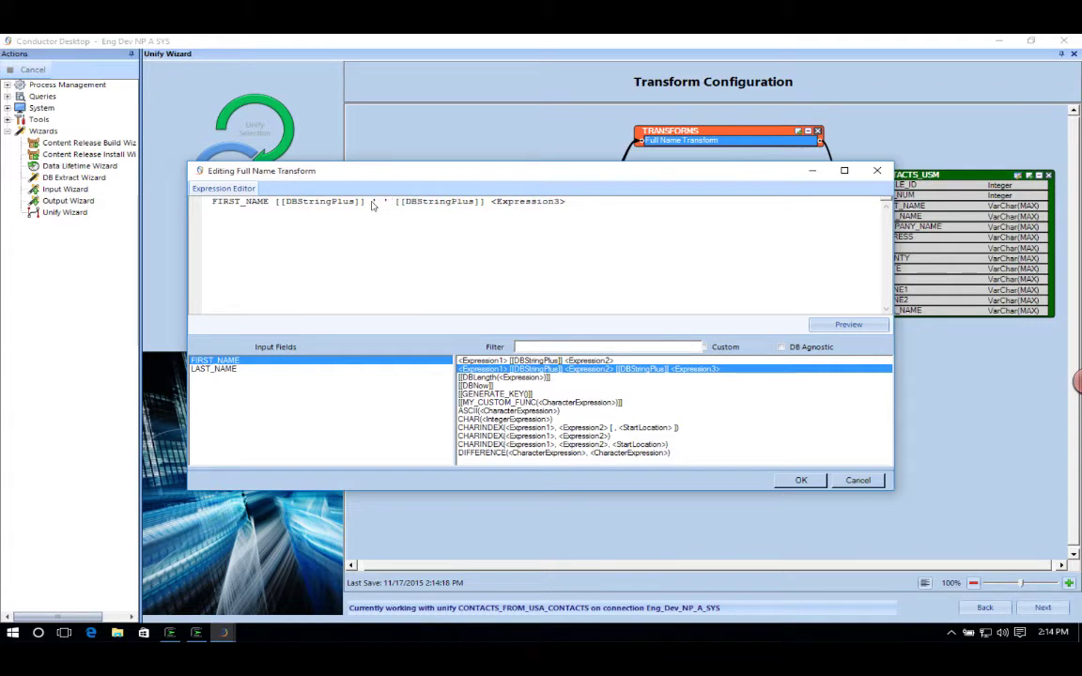
pyautogui.click(213, 372)
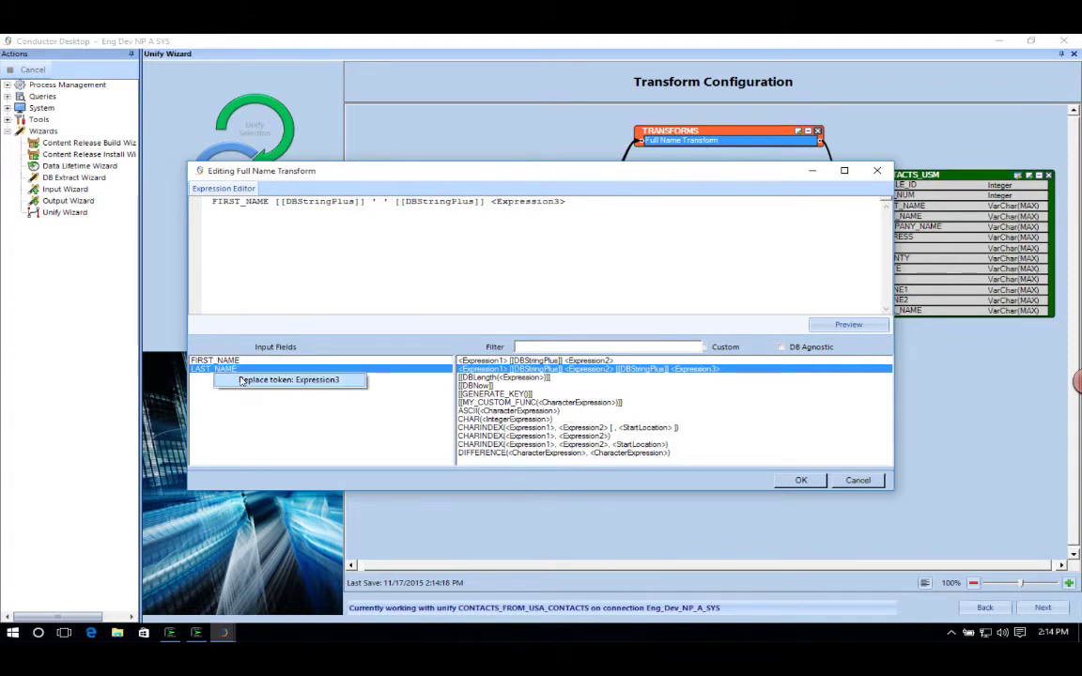
pyautogui.click(241, 380)
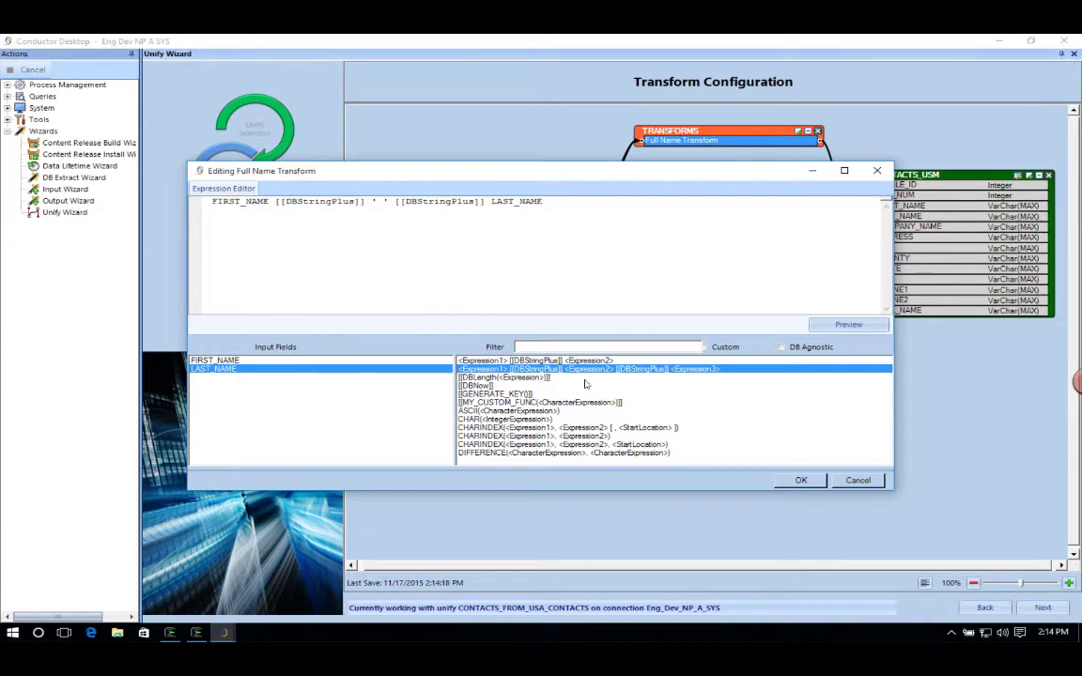
pyautogui.click(827, 326)
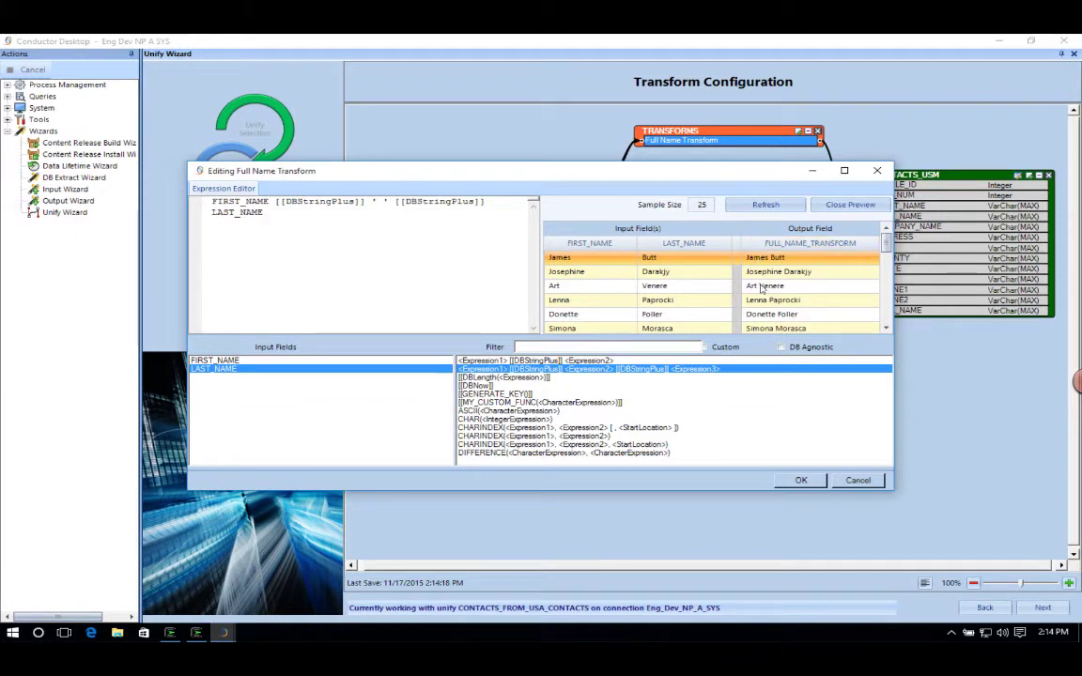
# - Change the expression to LAST_NAME [[DBStringPlus]] ', ' [[DBStringPlus]] FIRST_NAME, refresh the preview and save the transform
pyautogui.doubleClick(246, 202)
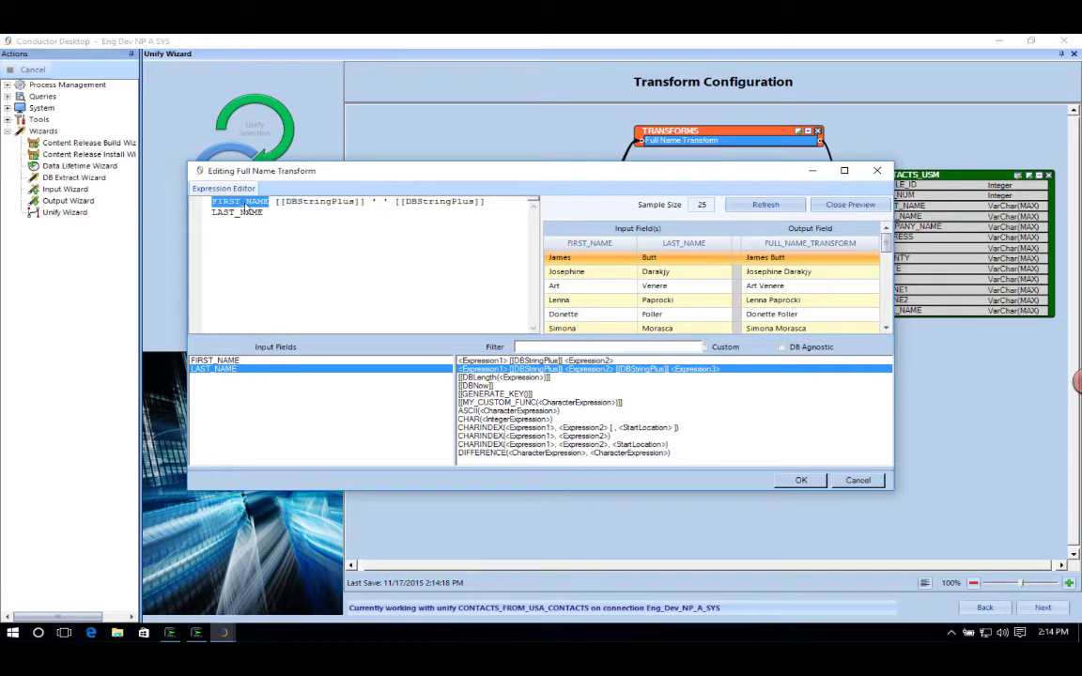
pyautogui.write('LAST_NAME')
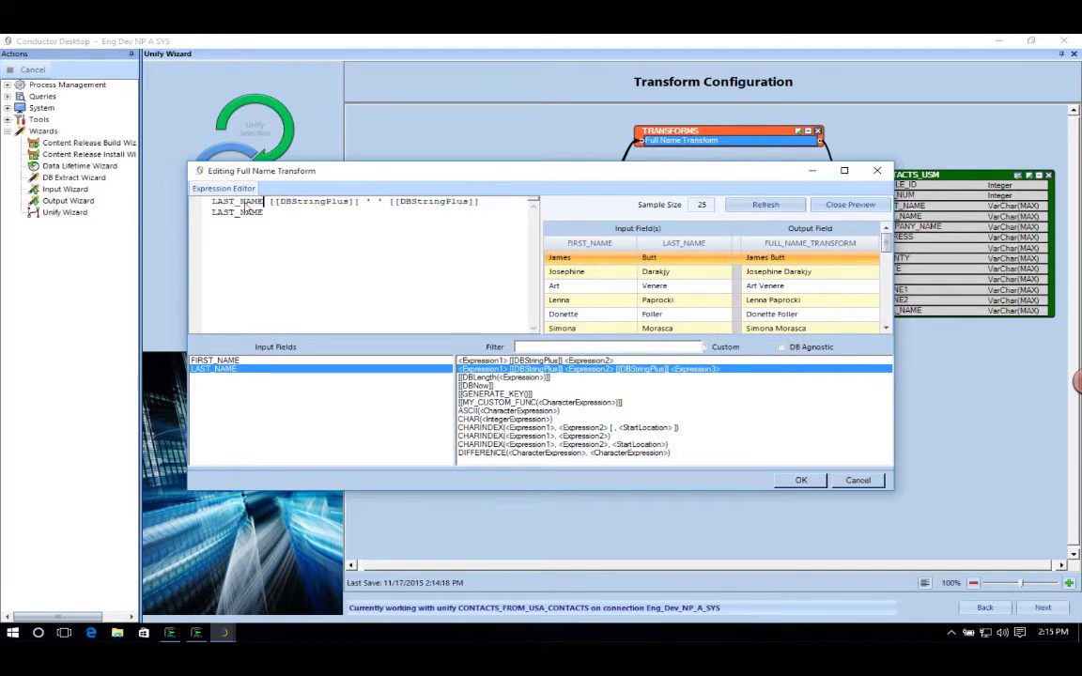
pyautogui.click(372, 202)
pyautogui.write(',')
pyautogui.doubleClick(241, 213)
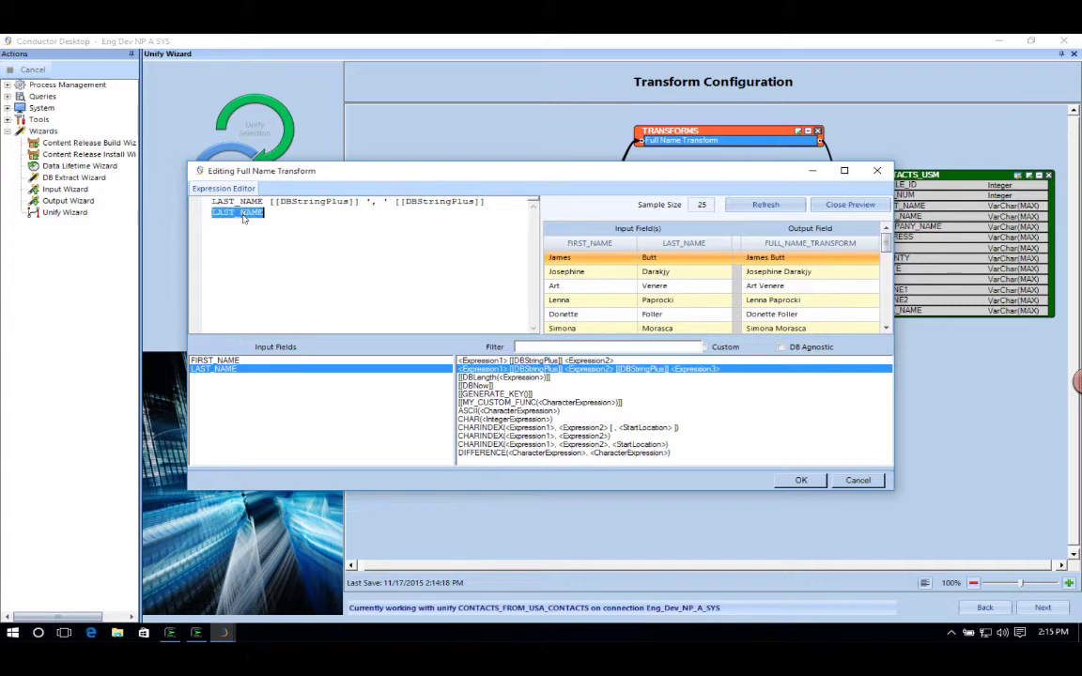
pyautogui.press('BackSpace')
pyautogui.press('BackSpace')
pyautogui.write('FIRS')
pyautogui.write('_NAME')
pyautogui.click(768, 204)
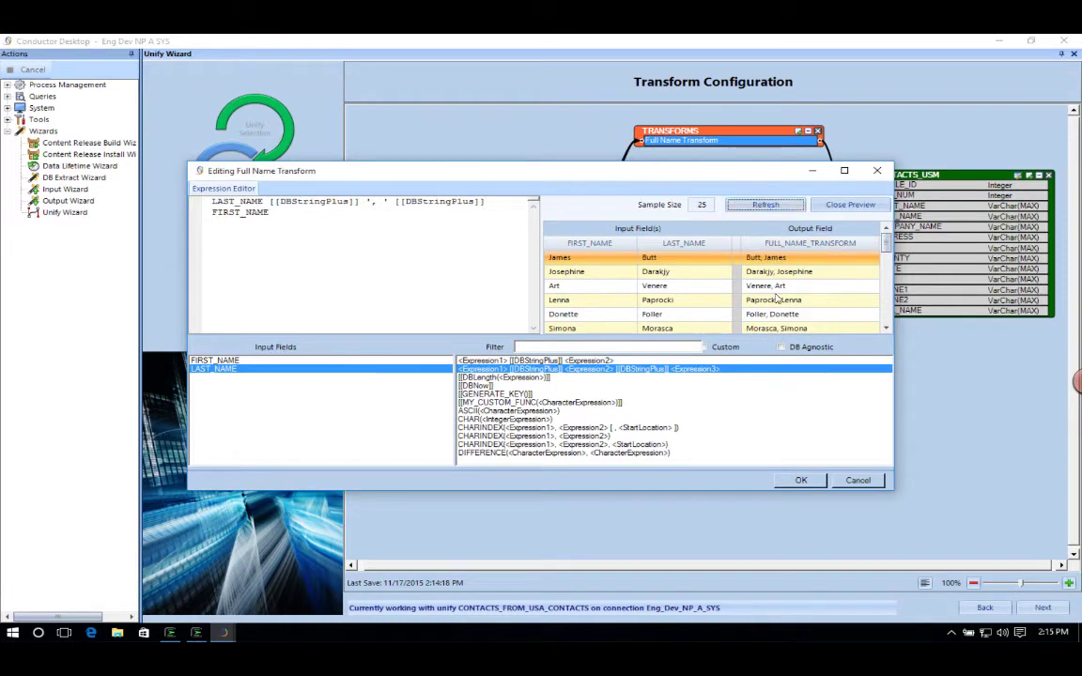
pyautogui.click(801, 480)
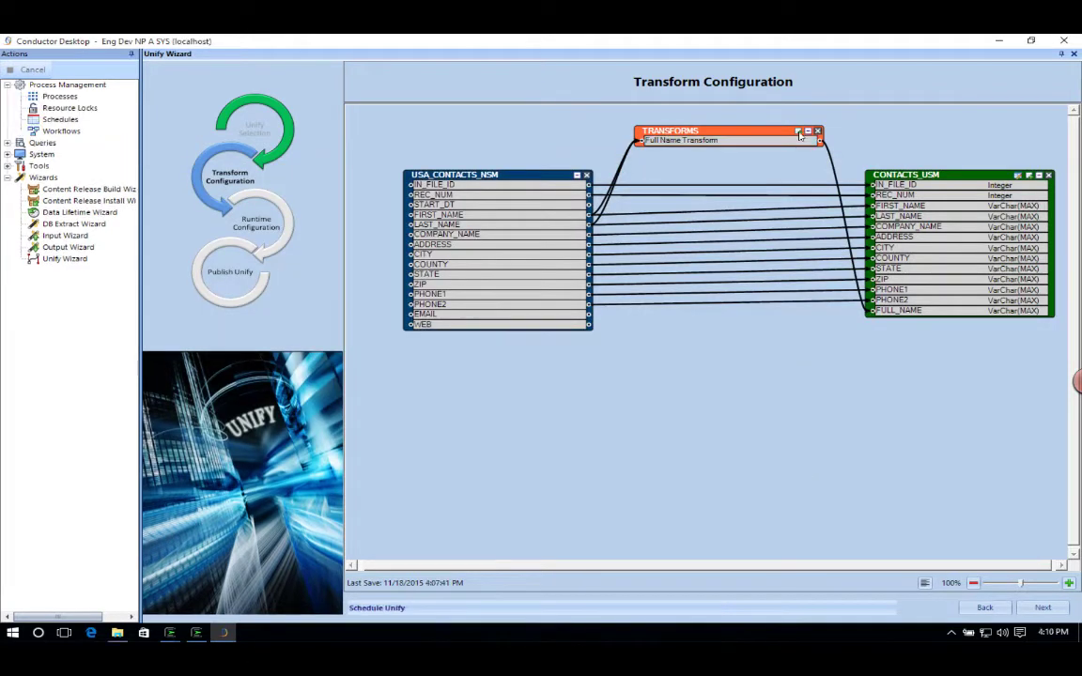
# - Add a second transform named "Country Transform"
pyautogui.click(798, 134)
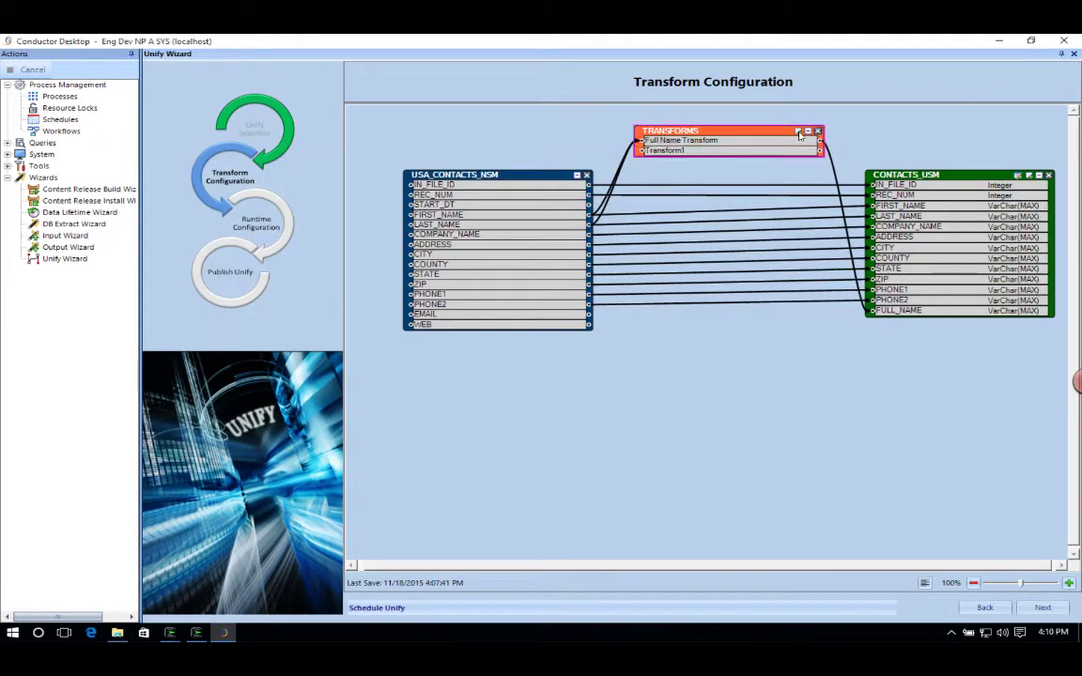
pyautogui.doubleClick(693, 153)
pyautogui.write('Co')
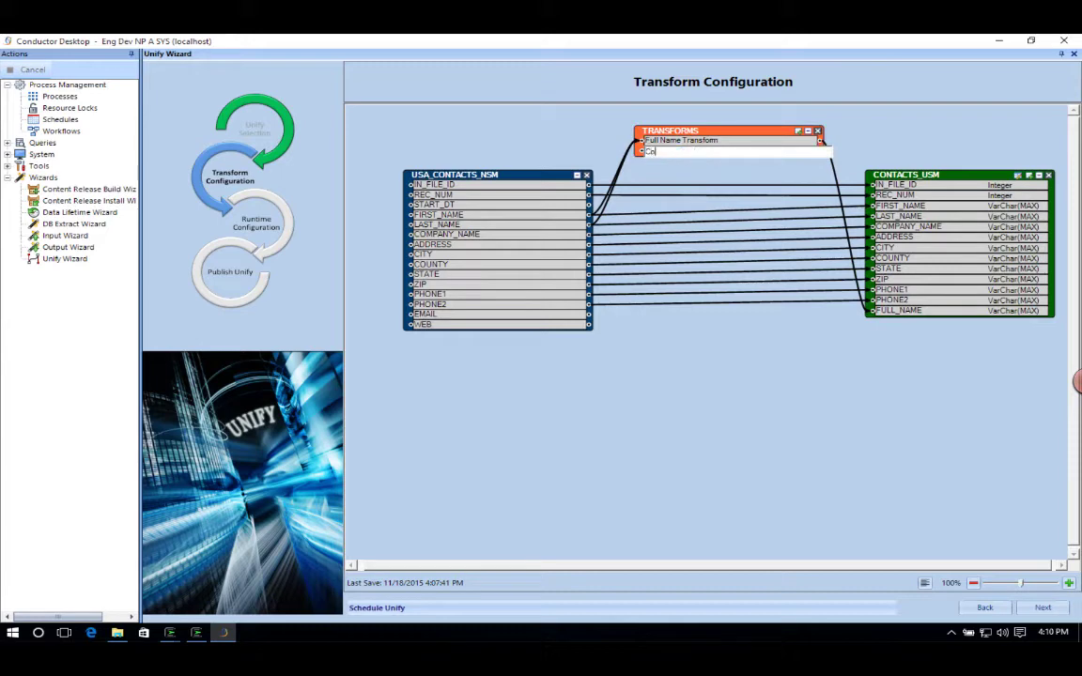
pyautogui.write('untry Transform')
pyautogui.press('Return')
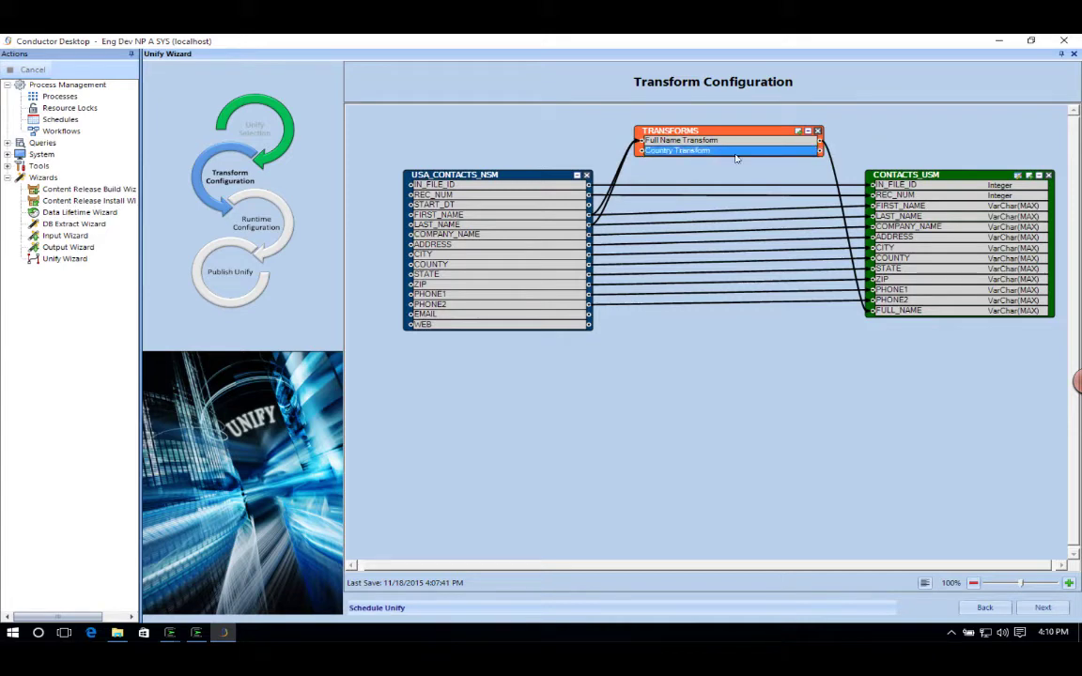
# - Add a COUNTRY column to CONTACTS_USM and link the Country Transform output to it
pyautogui.click(1029, 176)
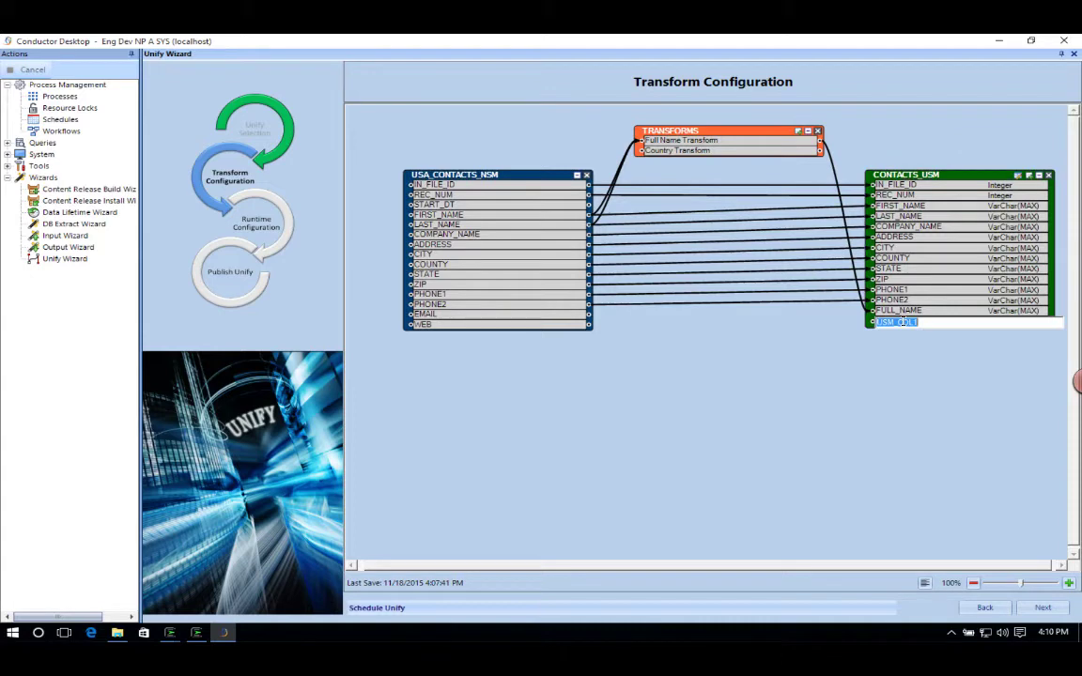
pyautogui.write('COUNTRY')
pyautogui.press('Return')
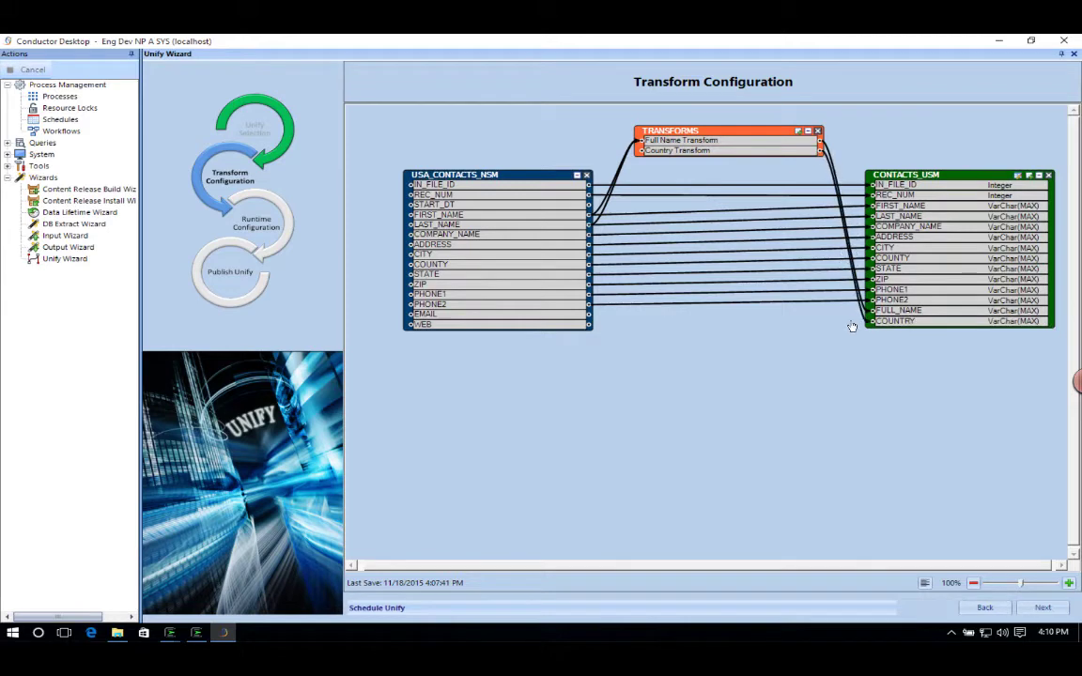
# - Set the Country Transform's expression to 'USA', preview its output and save the transform
pyautogui.click(688, 153)
pyautogui.rightClick(688, 152)
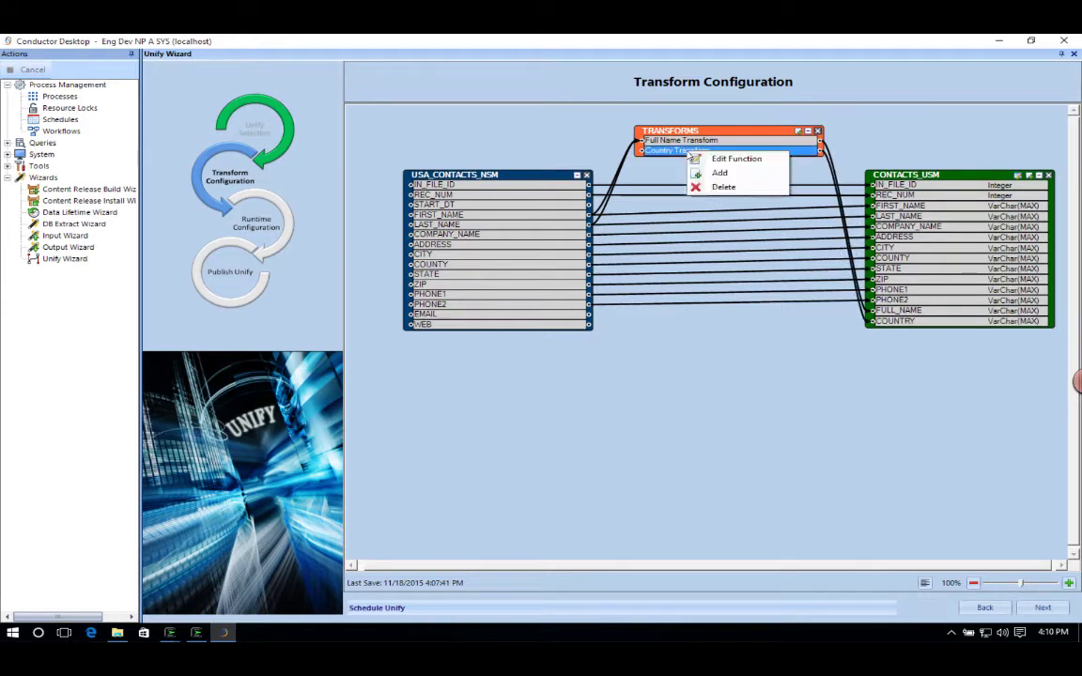
pyautogui.click(723, 157)
pyautogui.click(383, 213)
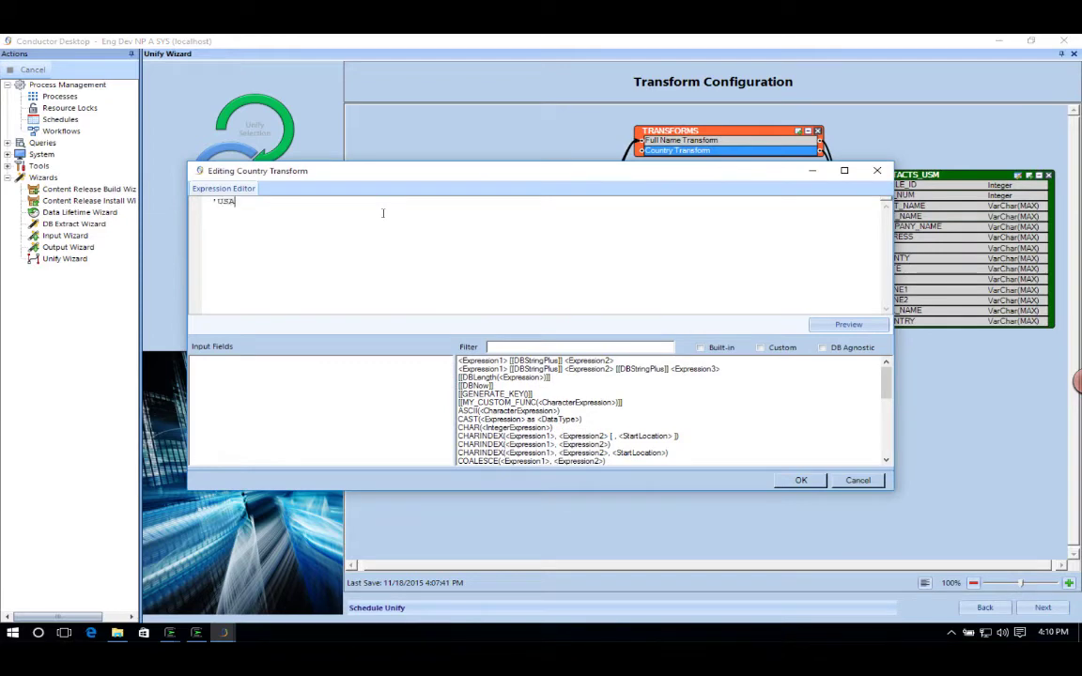
pyautogui.click(845, 325)
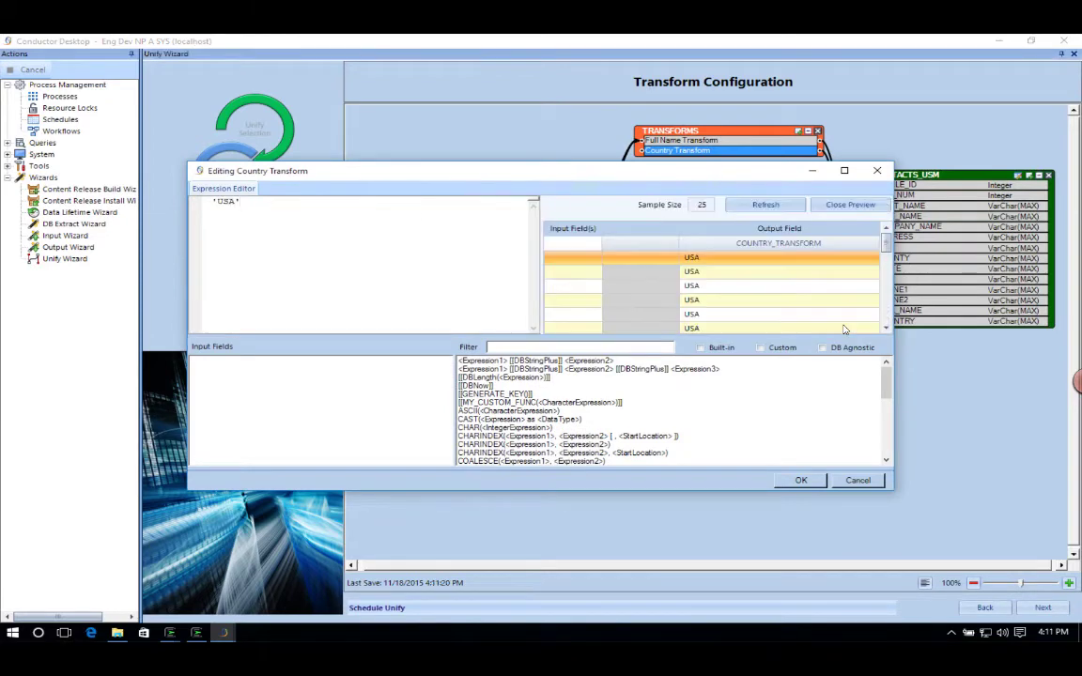
pyautogui.click(798, 481)
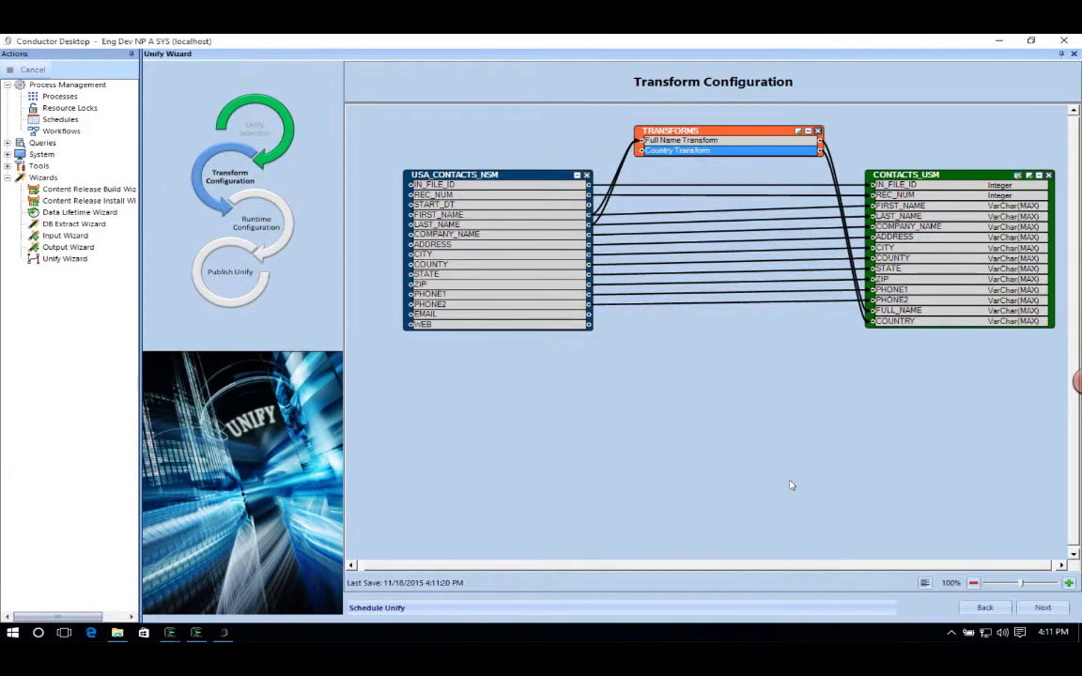
# - Accept the default RunOnce schedule, publish the CONTACTS_FROM_USA_CONTACTS Unify and close the wizard
pyautogui.click(1040, 608)
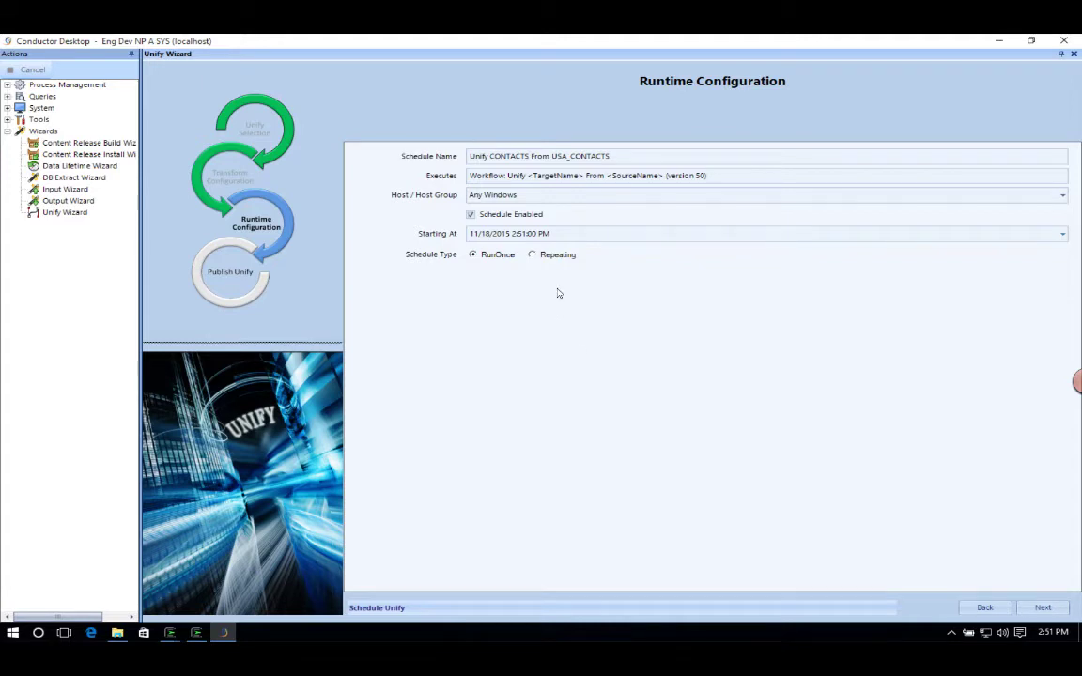
pyautogui.click(1033, 609)
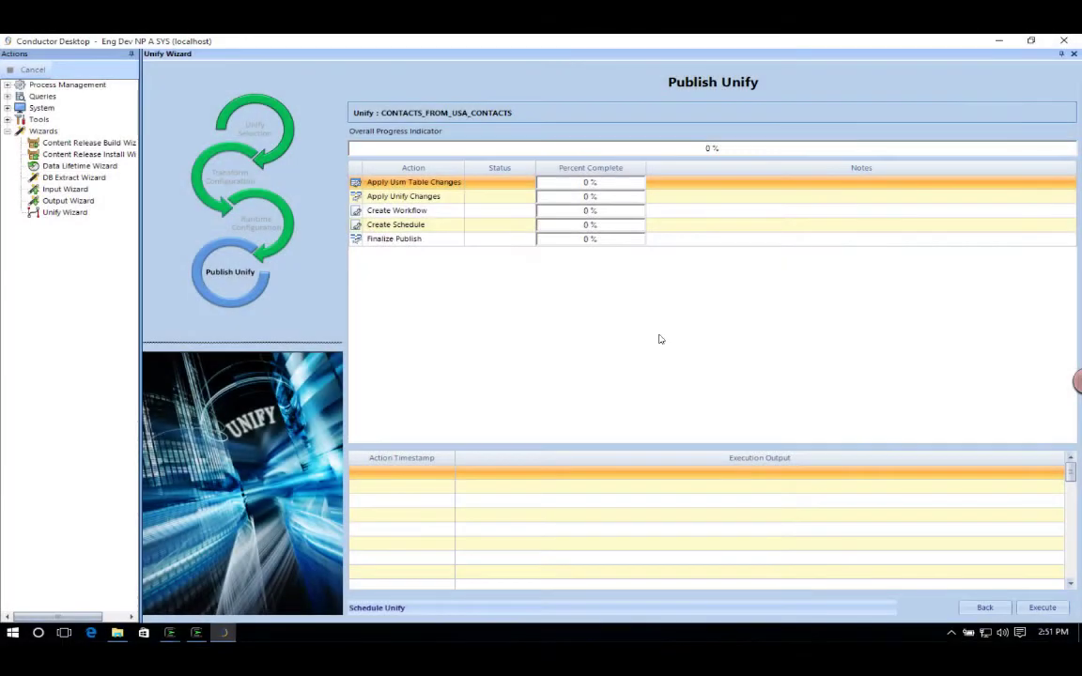
pyautogui.click(1042, 607)
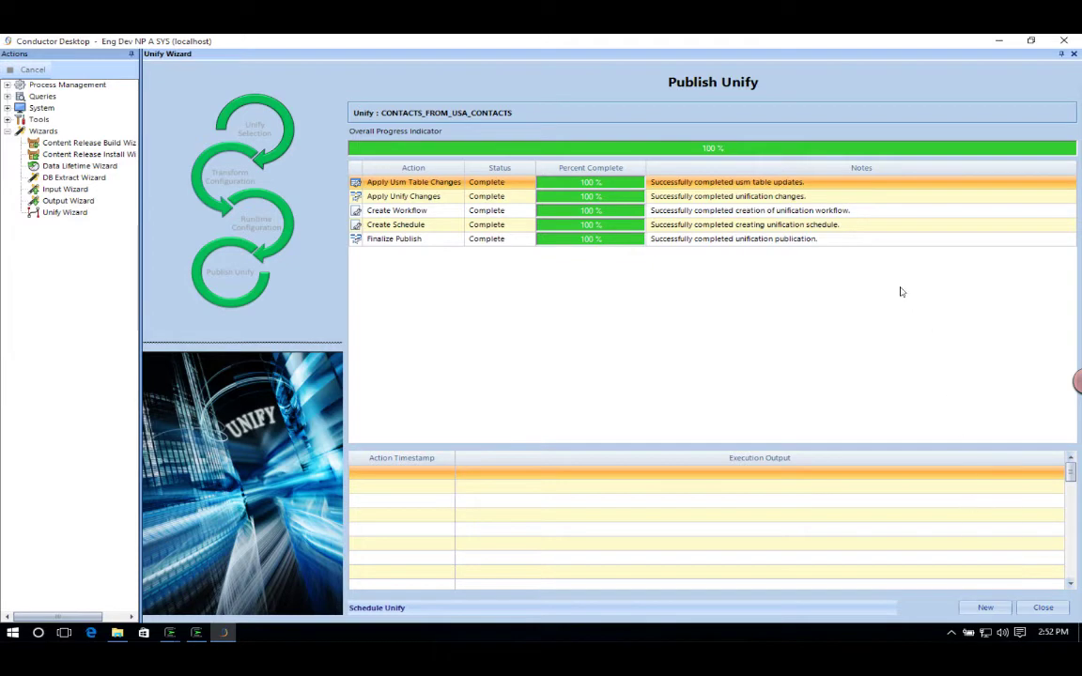
pyautogui.click(1042, 607)
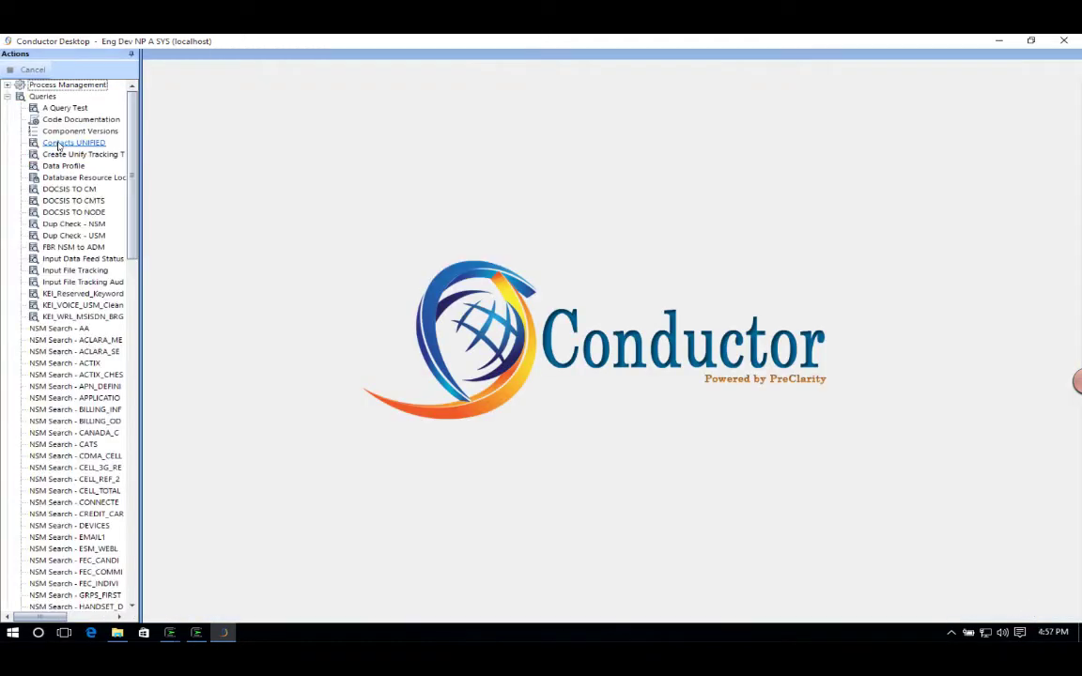
# - Run the Contacts UNIFIED query with its parameter prompt, using Last Name S% and Country %
pyautogui.rightClick(58, 145)
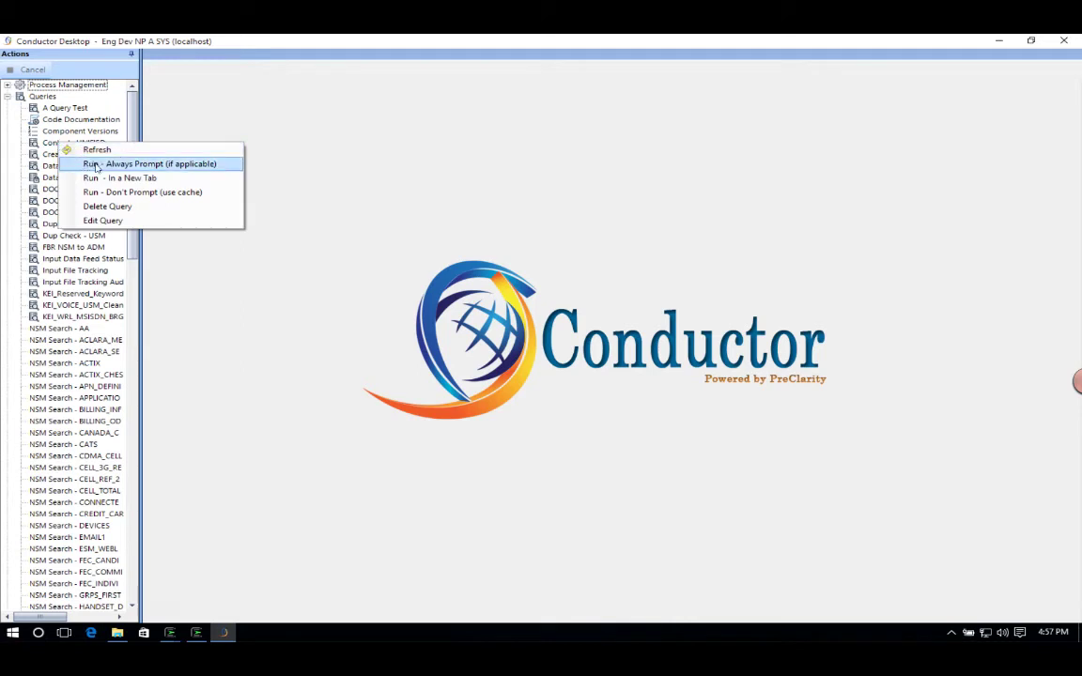
pyautogui.click(95, 164)
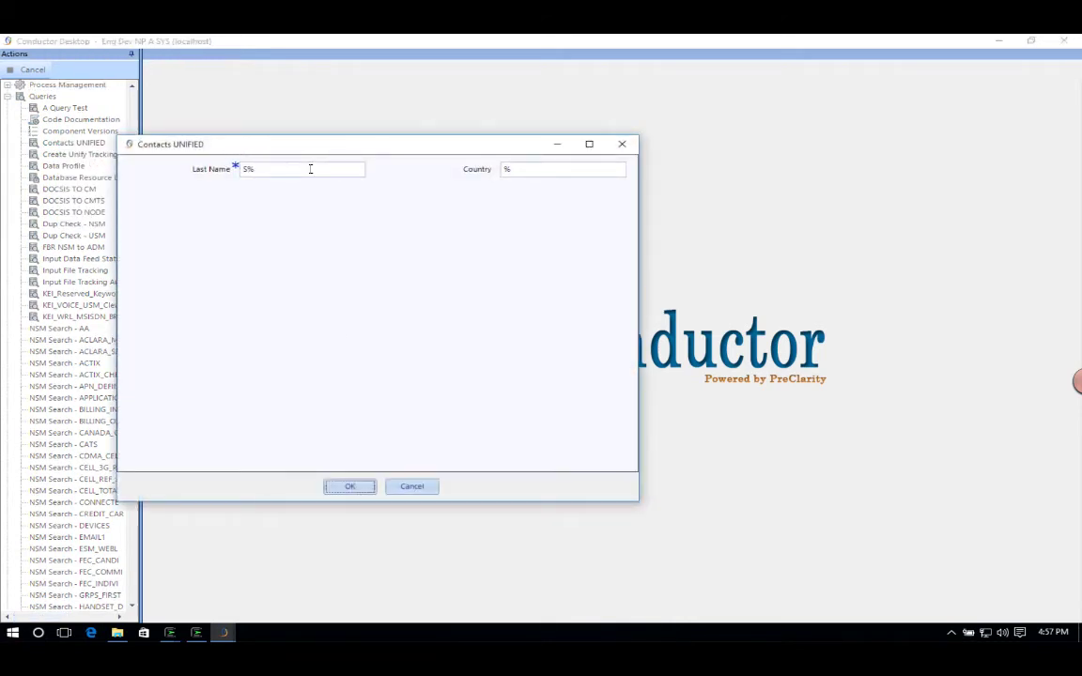
pyautogui.click(350, 487)
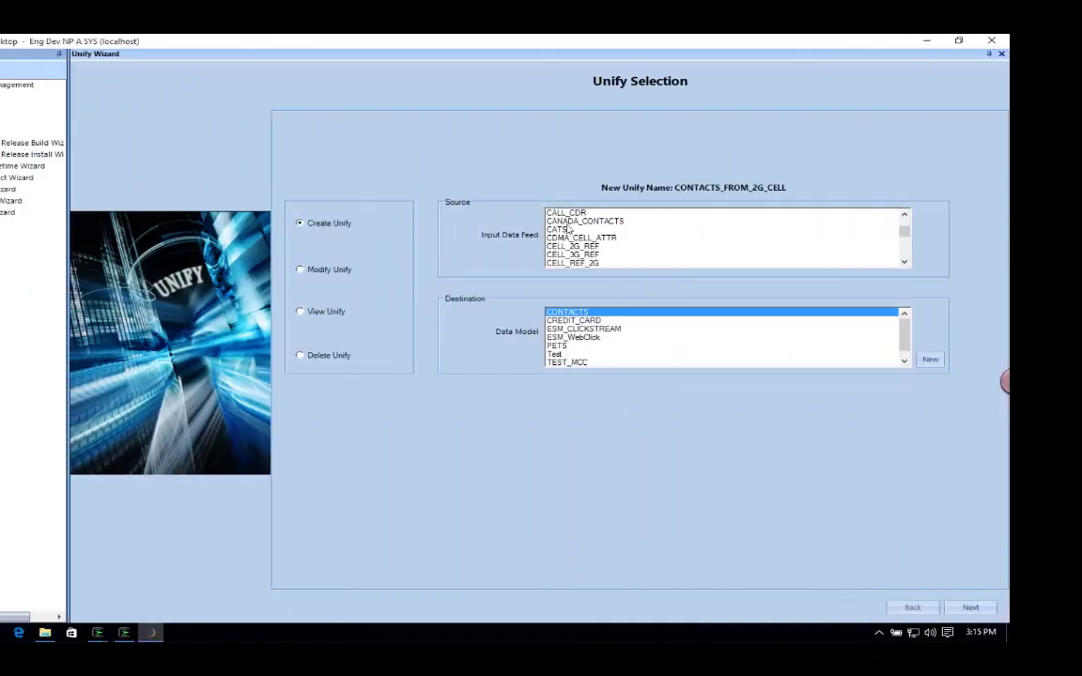
# - Create a Unify from CANADA_CONTACTS to CONTACTS, linking FIRST, LAST, ADDRESS1 and CITY_NAME to FIRST_NAME, LAST_NAME, ADDRESS and CITY
pyautogui.click(566, 222)
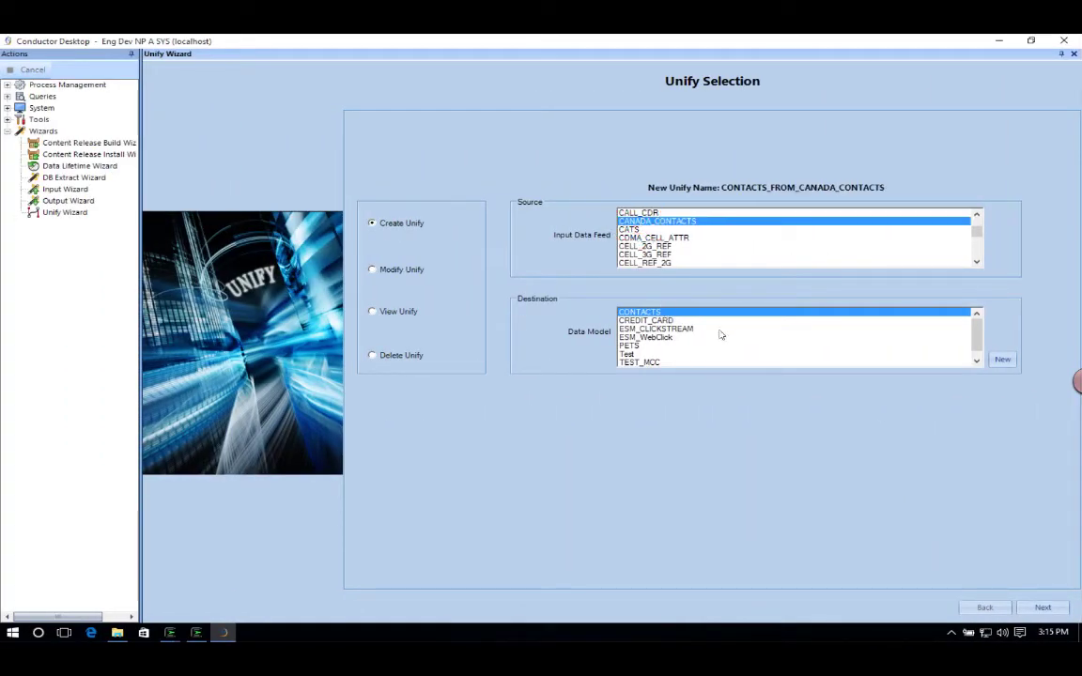
pyautogui.click(1033, 608)
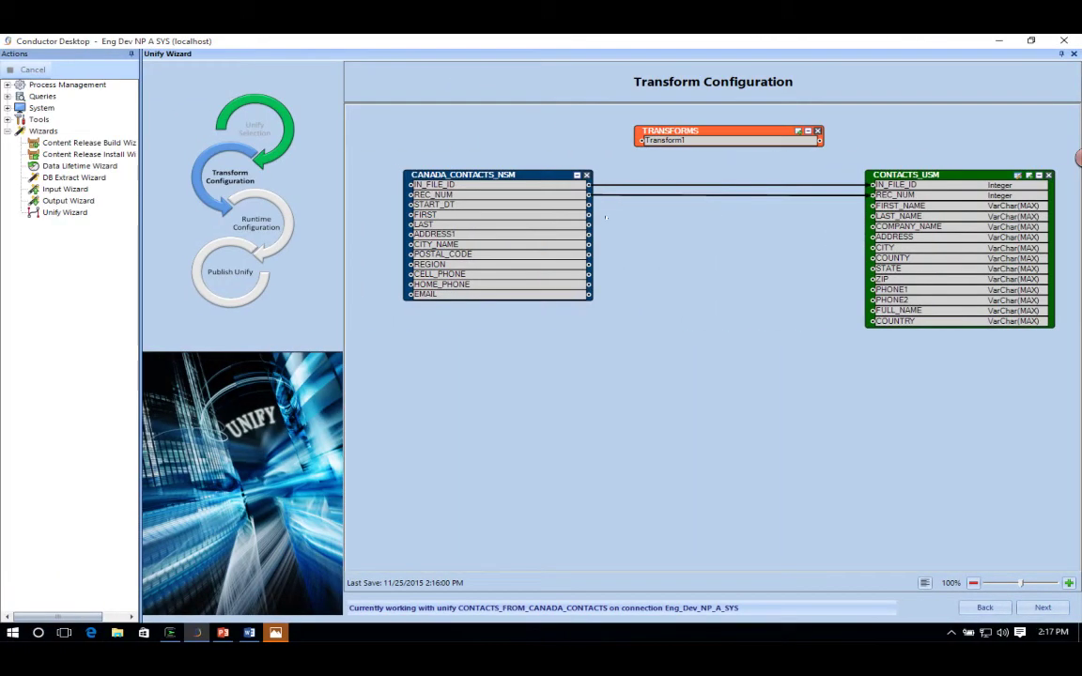
pyautogui.moveTo(589, 214); pyautogui.dragTo(850, 209)
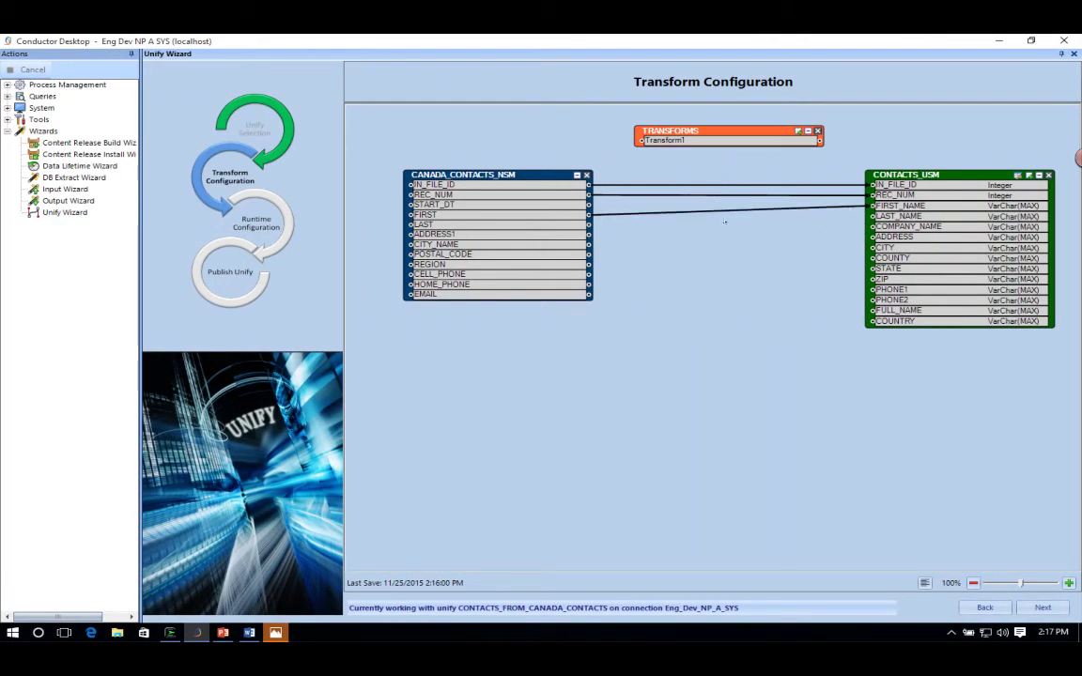
pyautogui.moveTo(601, 225); pyautogui.dragTo(851, 219)
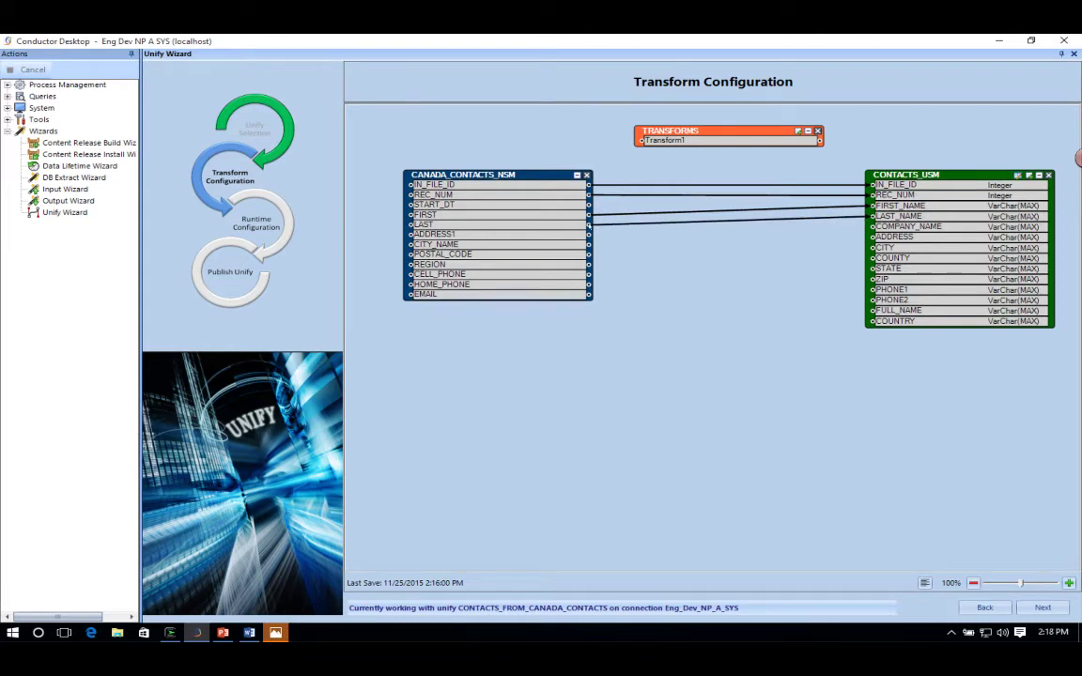
pyautogui.moveTo(588, 234); pyautogui.dragTo(873, 237)
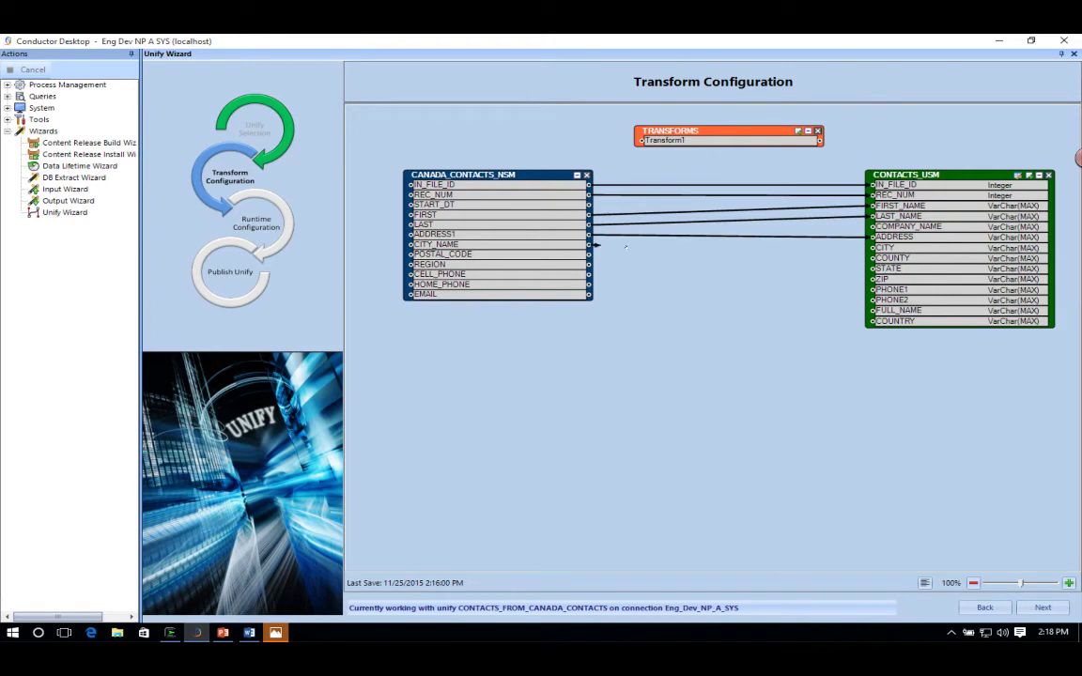
pyautogui.moveTo(625, 246); pyautogui.dragTo(865, 248)
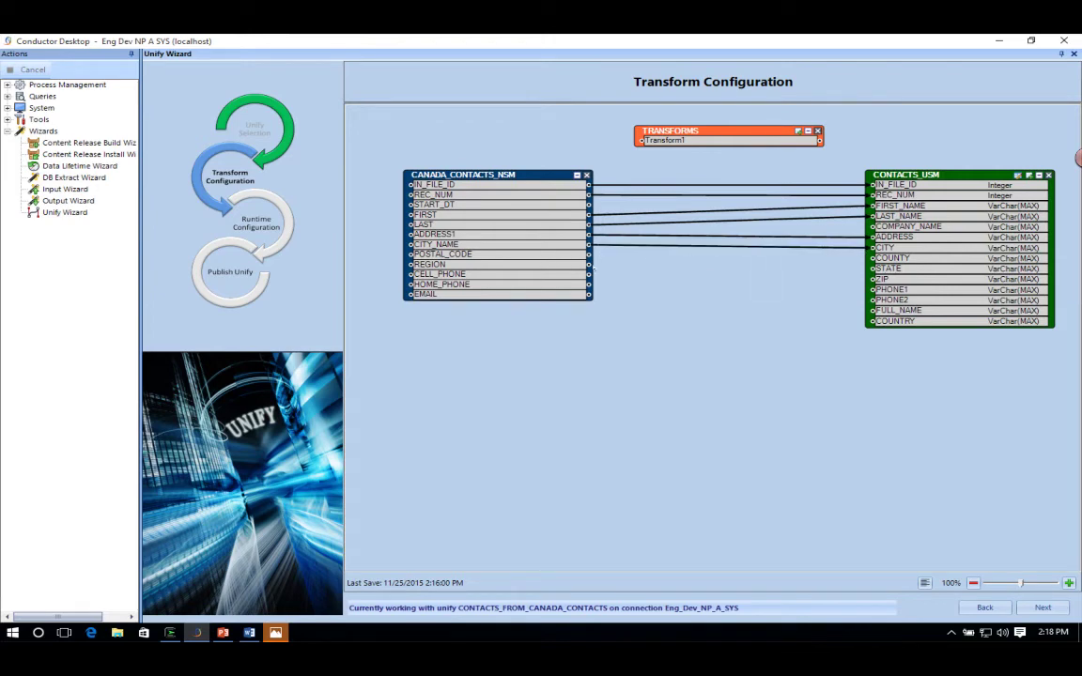
# - Link POSTAL_CODE to ZIP, CELL_PHONE to PHONE1 and HOME_PHONE to PHONE2
pyautogui.moveTo(639, 255); pyautogui.dragTo(850, 279)
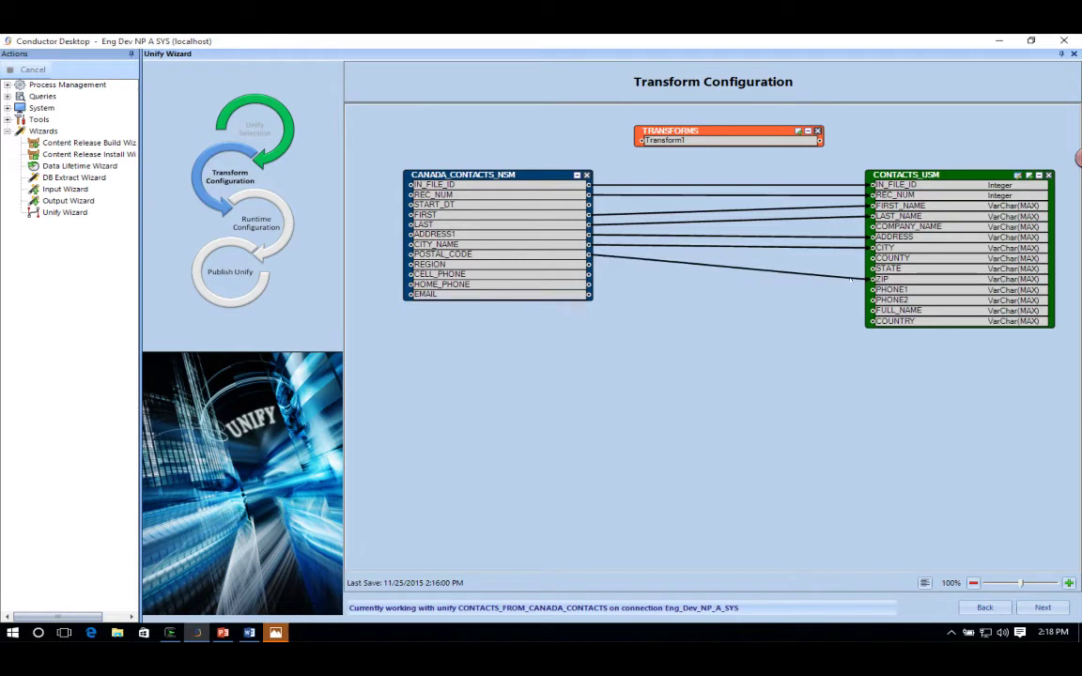
pyautogui.moveTo(589, 274); pyautogui.dragTo(867, 289)
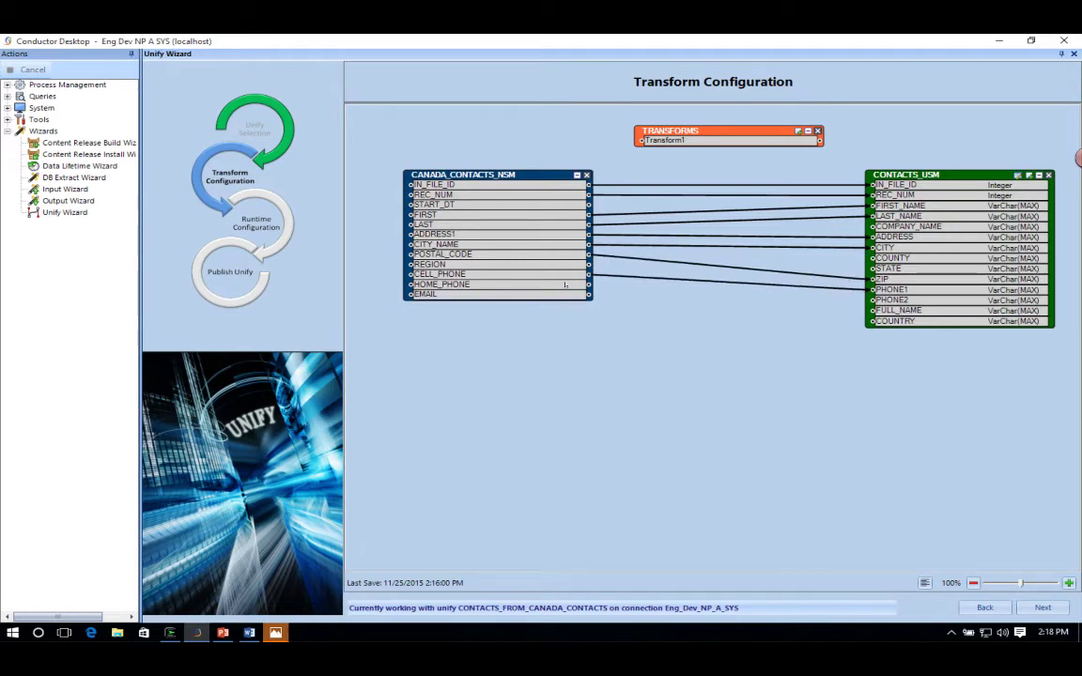
pyautogui.moveTo(589, 285); pyautogui.dragTo(850, 299)
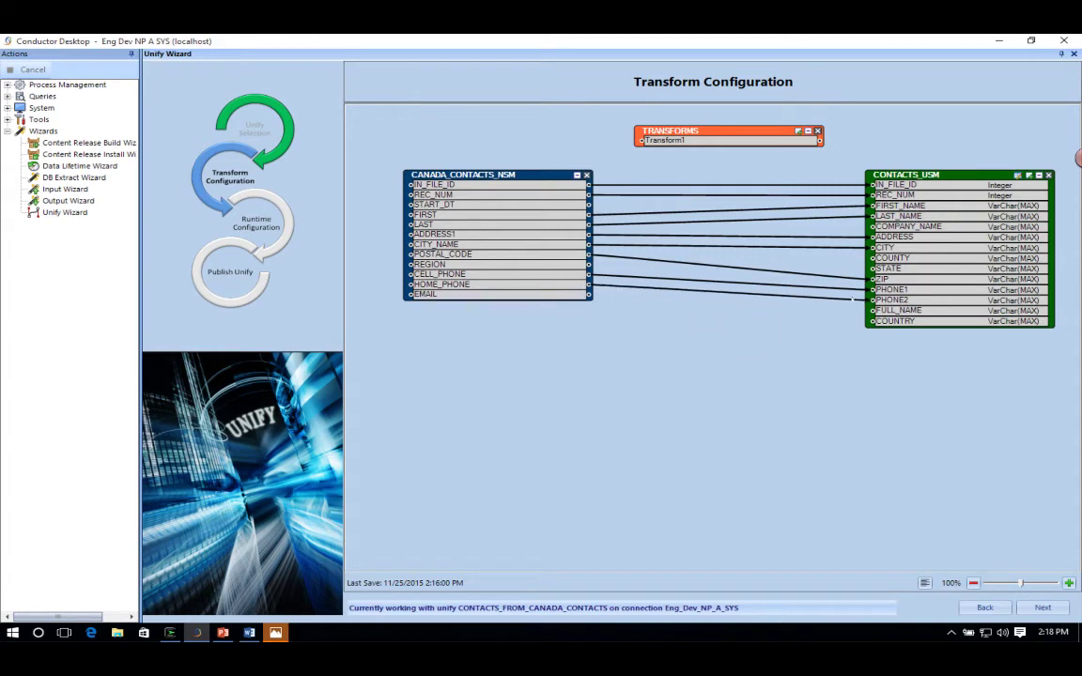
# - Link FIRST and LAST as inputs of Transform1 and its output to FULL_NAME in CONTACTS_USM
pyautogui.moveTo(588, 215); pyautogui.dragTo(639, 141)
pyautogui.moveTo(589, 225); pyautogui.dragTo(640, 141)
pyautogui.moveTo(819, 141); pyautogui.dragTo(833, 308)
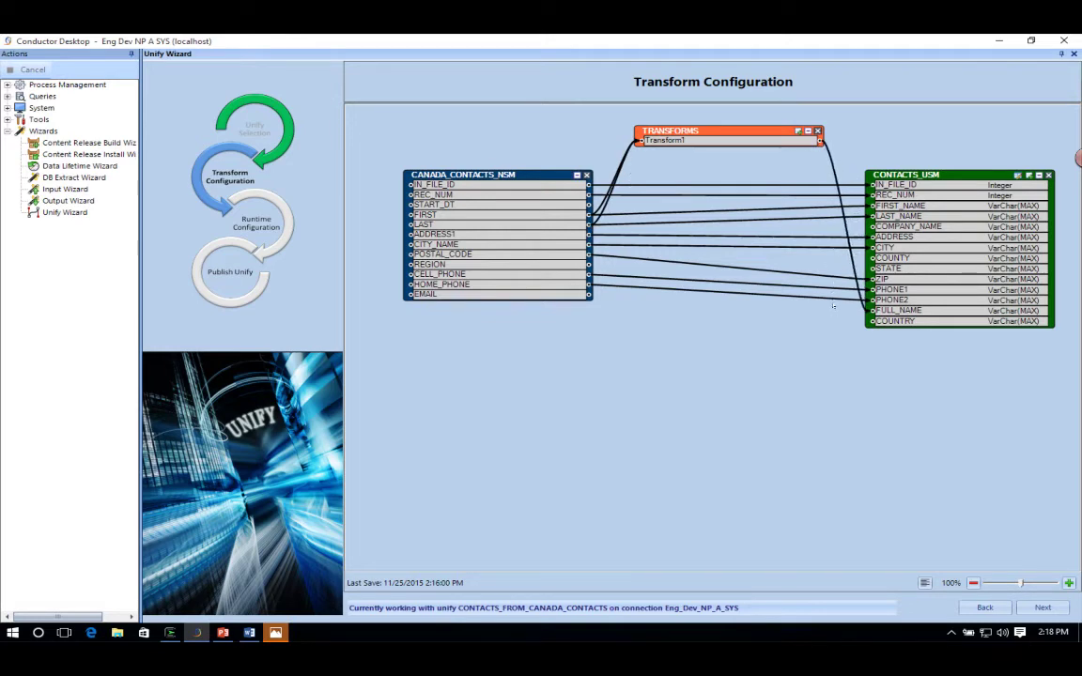
# - Rename Transform1 to "Full Name Transform"
pyautogui.doubleClick(677, 140)
pyautogui.doubleClick(679, 141)
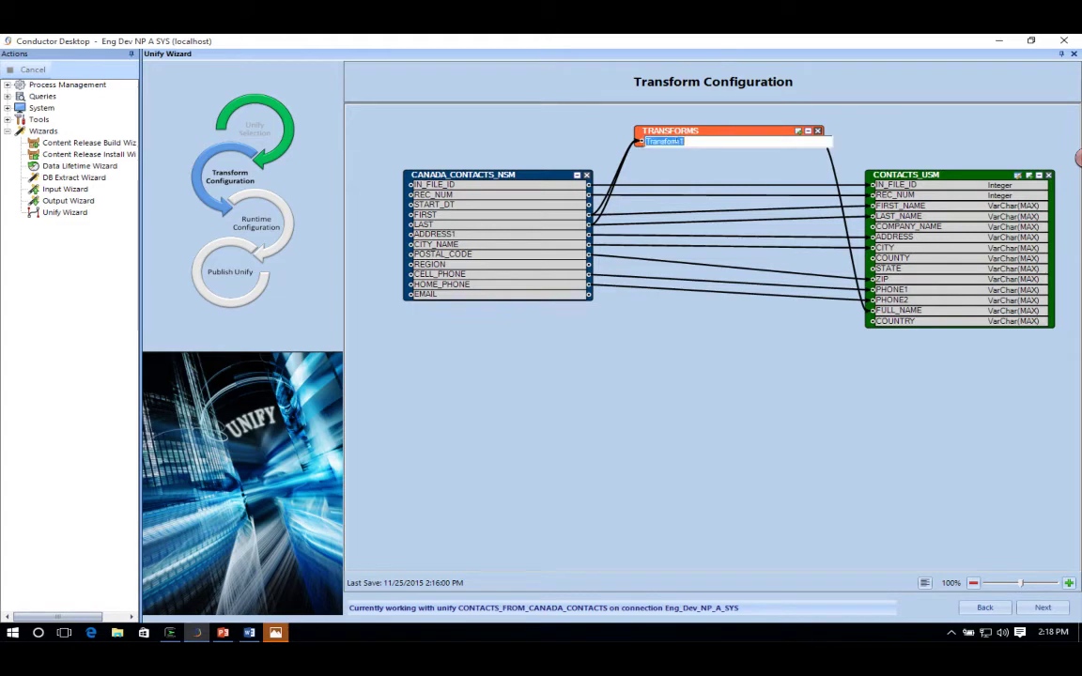
pyautogui.write('Full Name Transform')
pyautogui.press('Return')
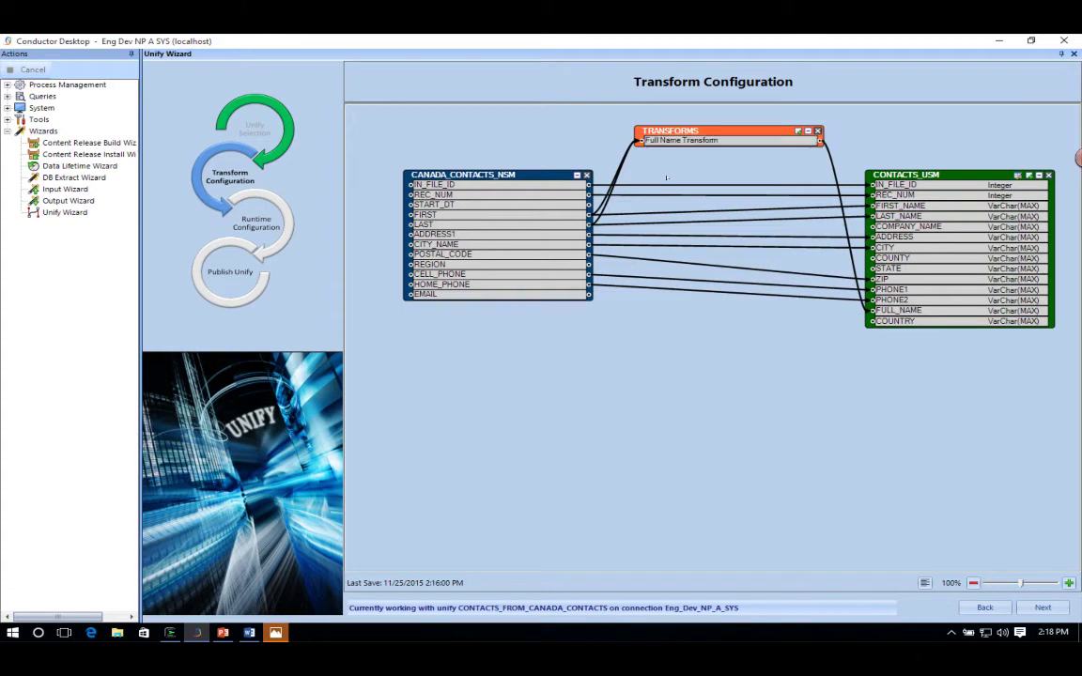
# - Set the Full Name Transform's expression to LAST [[DBStringPlus]] ', ' [[DBStringPlus]] FIRST, preview its output and save it
pyautogui.rightClick(724, 143)
pyautogui.click(747, 151)
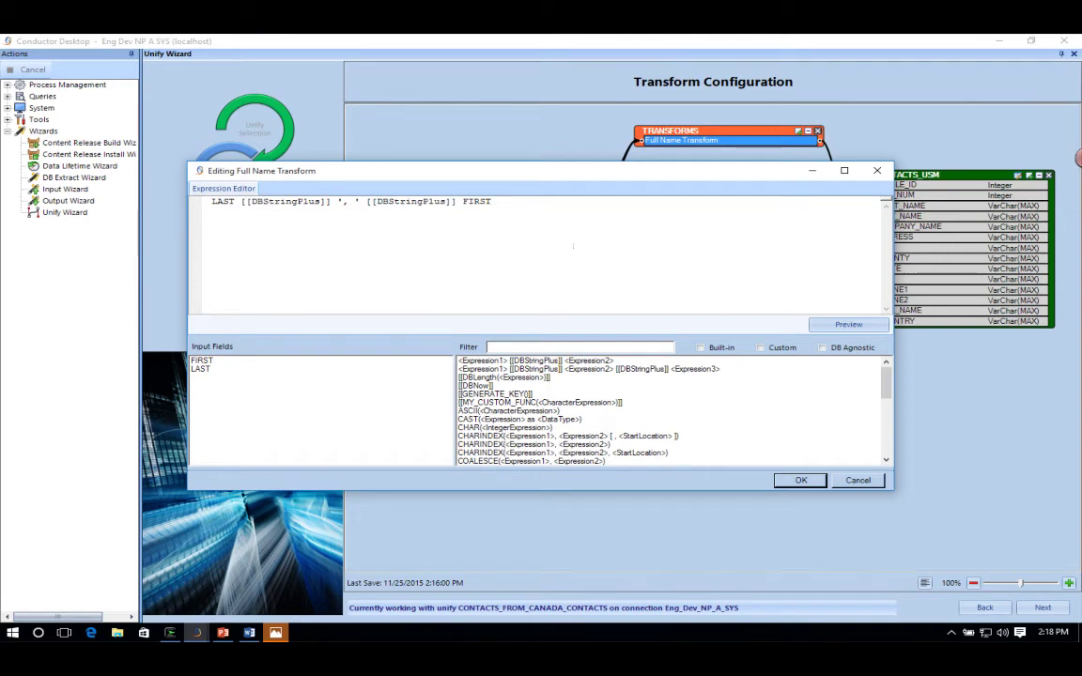
pyautogui.click(848, 324)
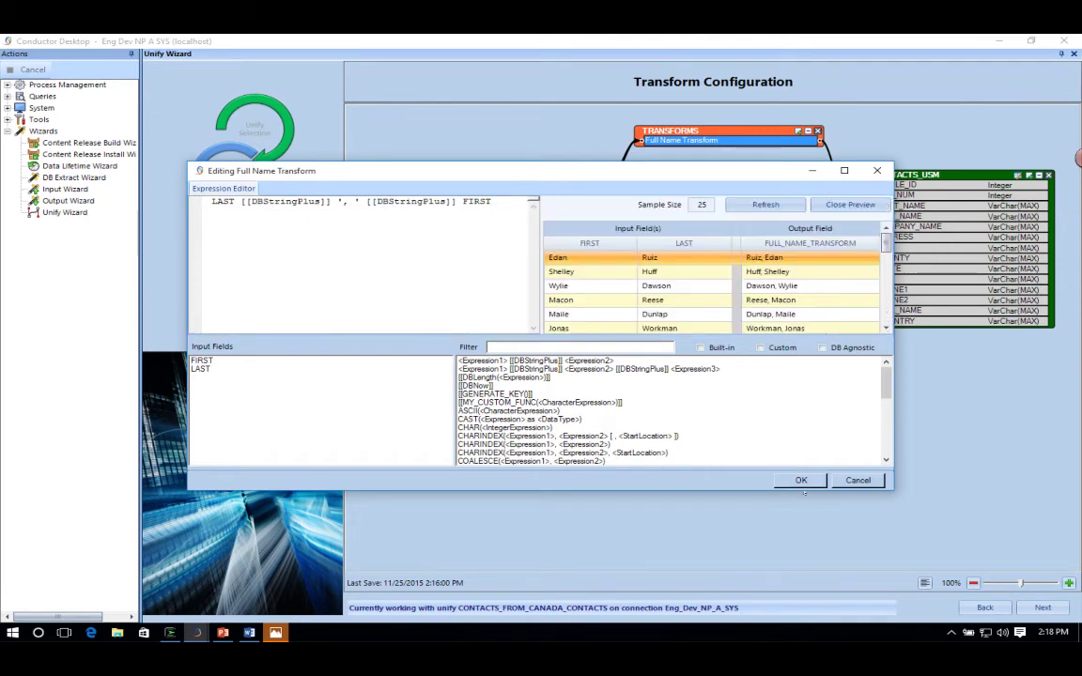
pyautogui.click(800, 480)
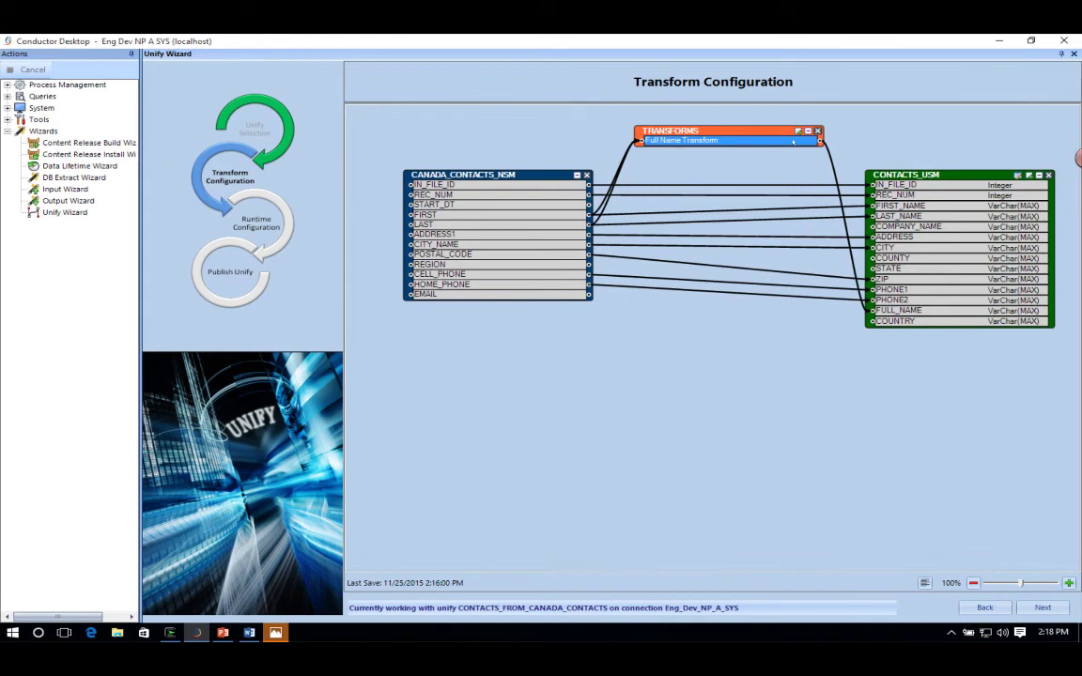
# - Add a second transform to the Canada Unify and name it "Country Transform"
pyautogui.click(797, 132)
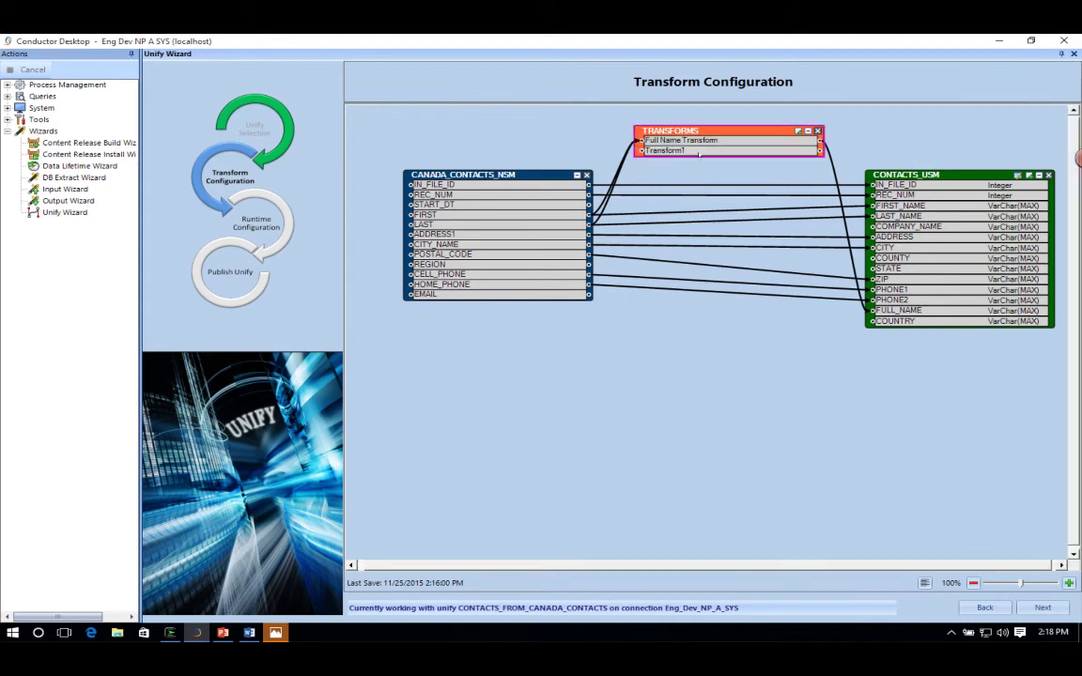
pyautogui.doubleClick(698, 152)
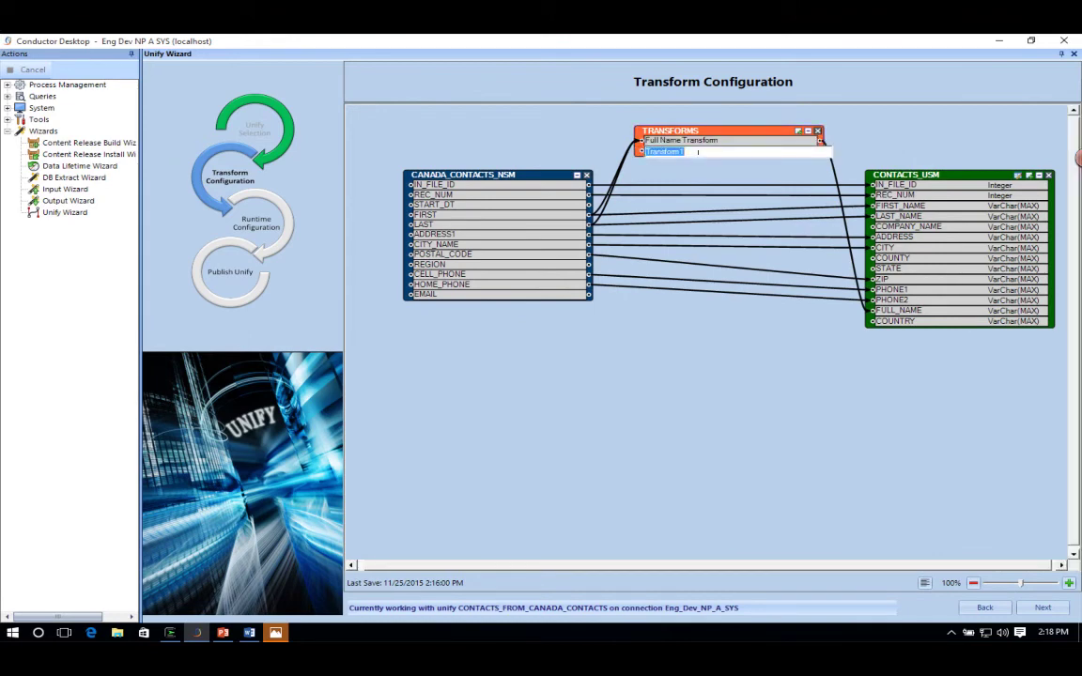
pyautogui.write('Country Transform')
pyautogui.press('Return')
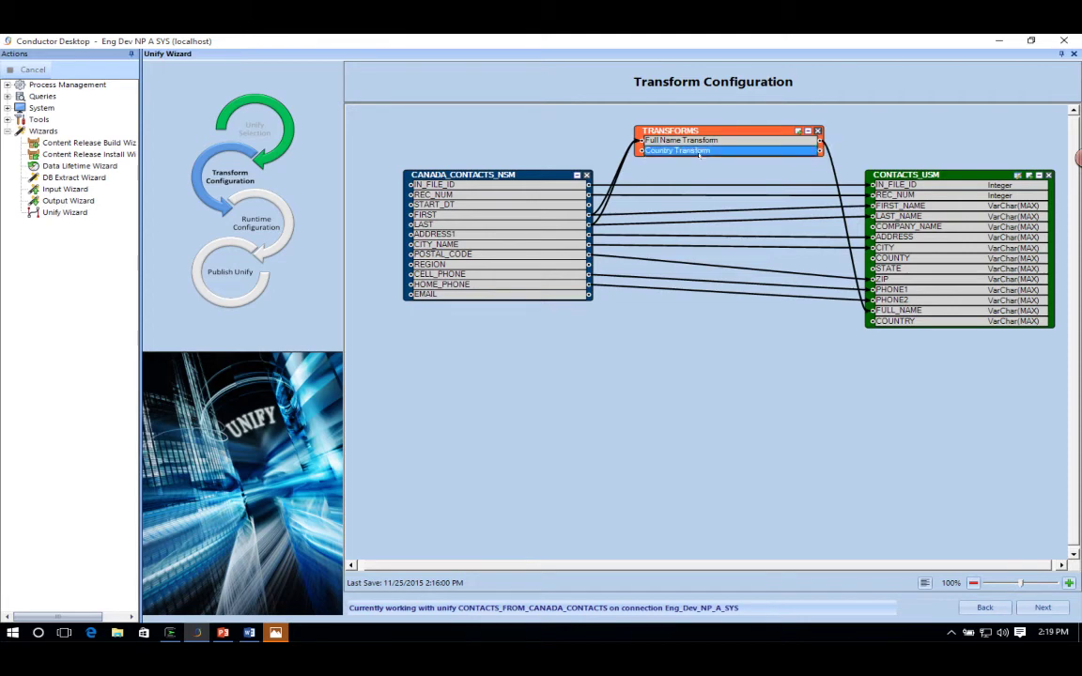
# - Set the Country Transform's expression to 'CANADA', preview and save it, and link its output to COUNTRY in CONTACTS_USM
pyautogui.rightClick(700, 152)
pyautogui.click(737, 159)
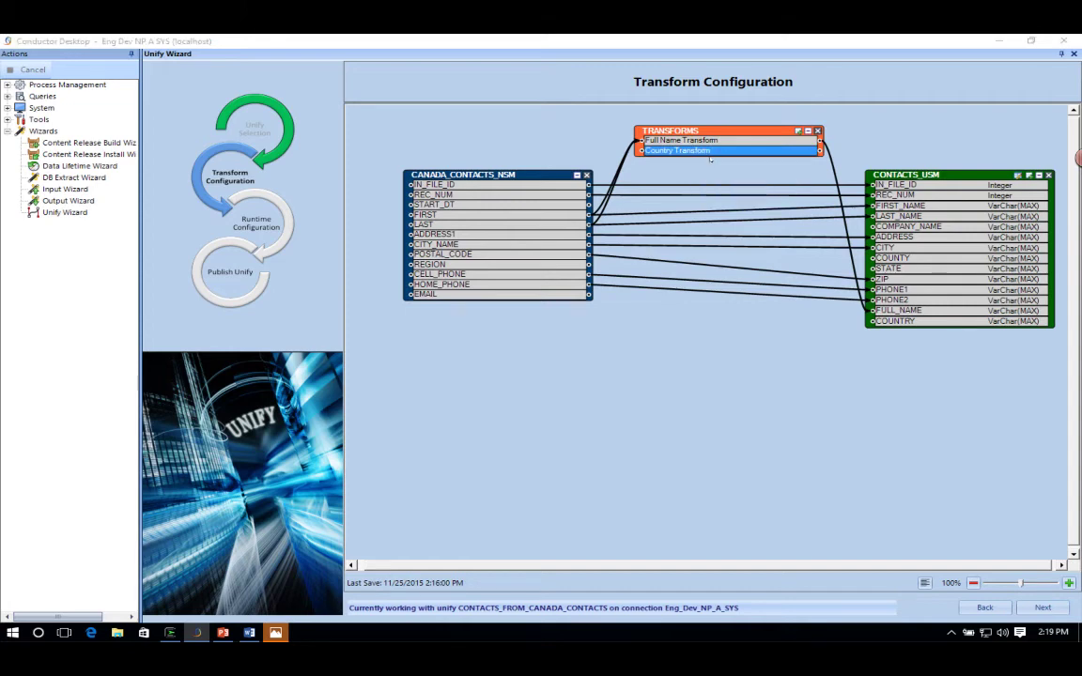
pyautogui.write("'")
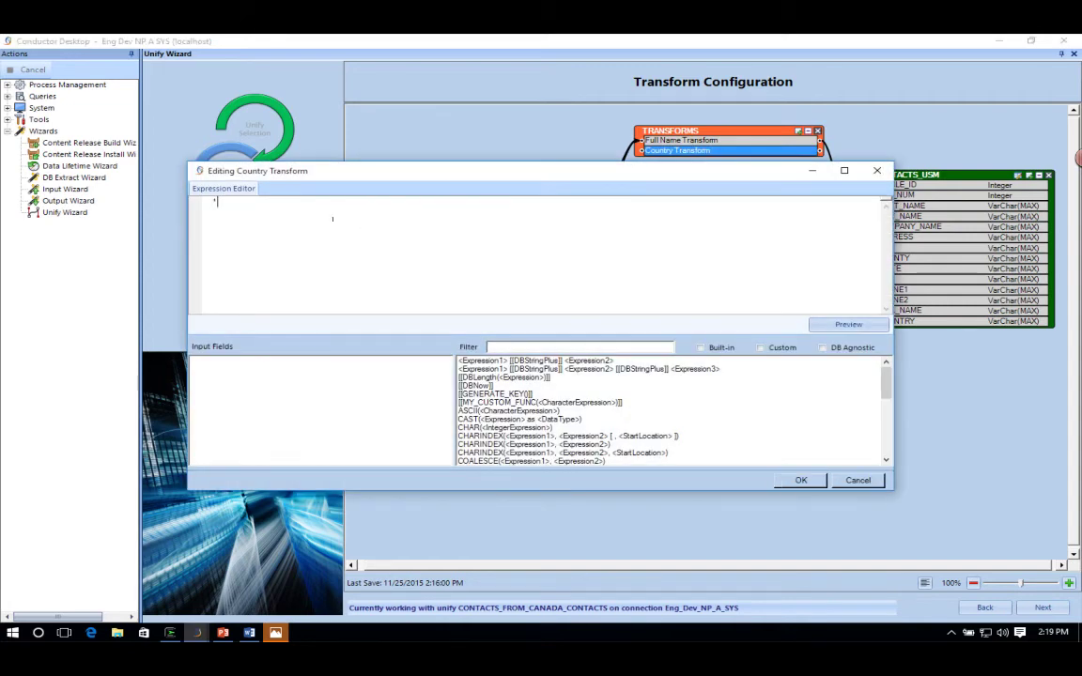
pyautogui.write("CANADA'")
pyautogui.click(848, 324)
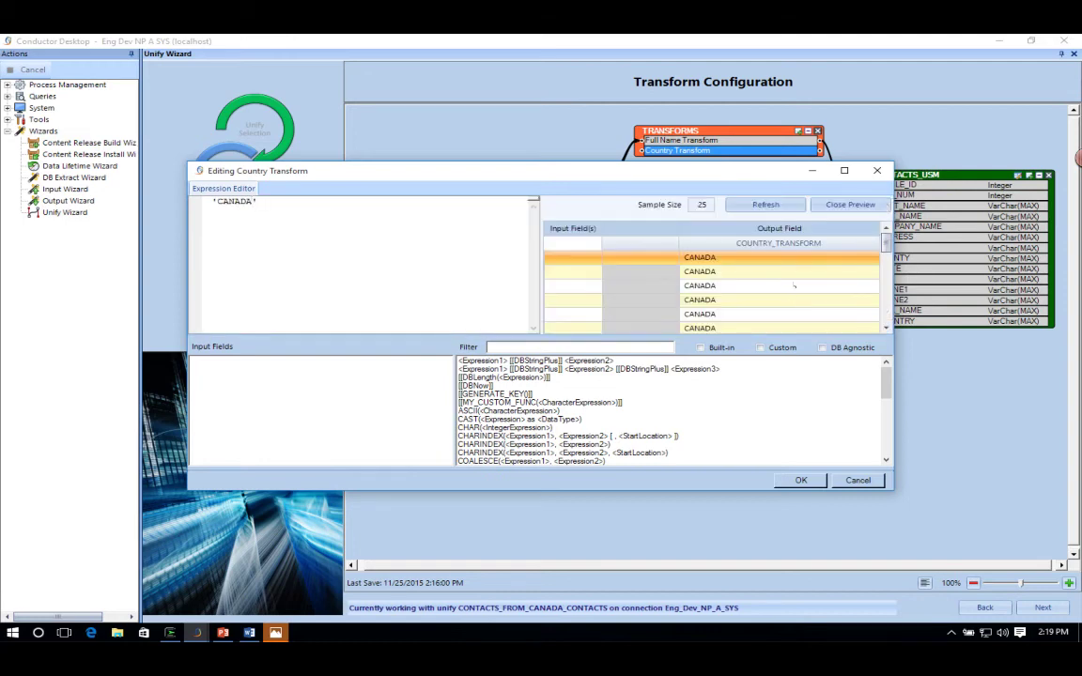
pyautogui.click(800, 480)
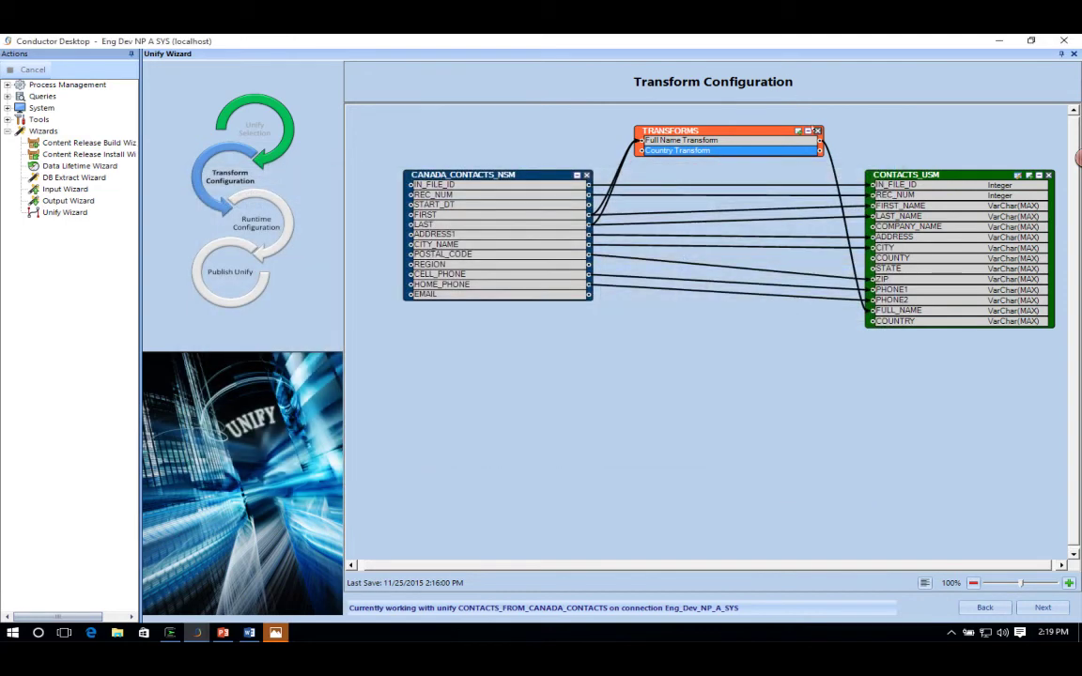
pyautogui.moveTo(820, 150); pyautogui.dragTo(871, 321)
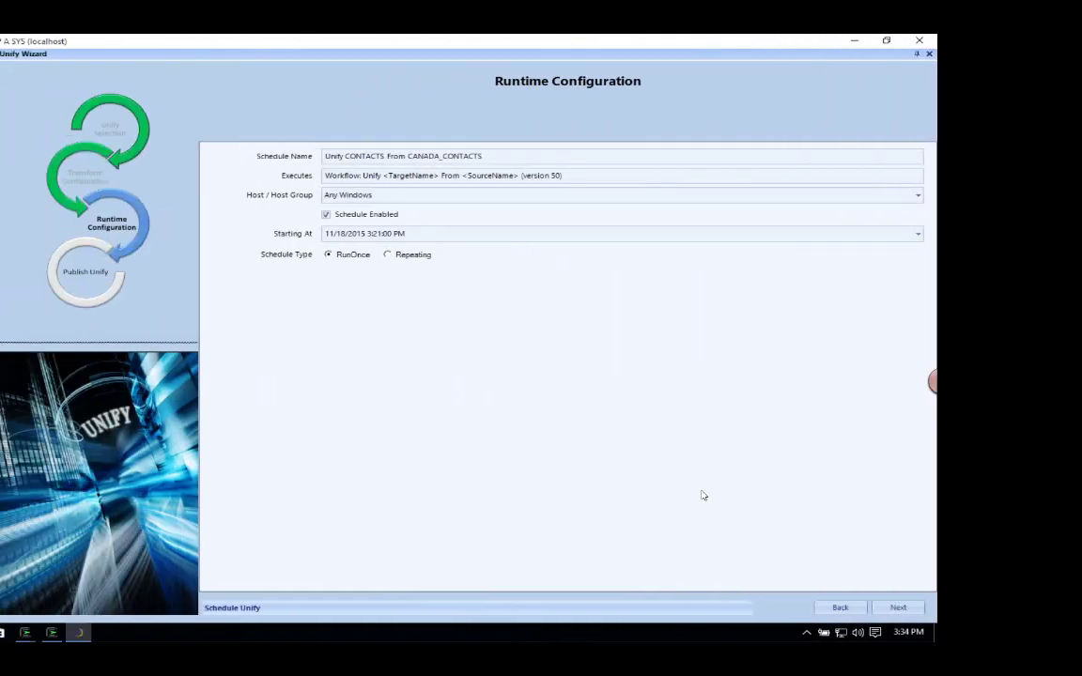
# - Accept the default RunOnce schedule, publish the CONTACTS_FROM_CANADA_CONTACTS Unify and close the wizard
pyautogui.click(897, 607)
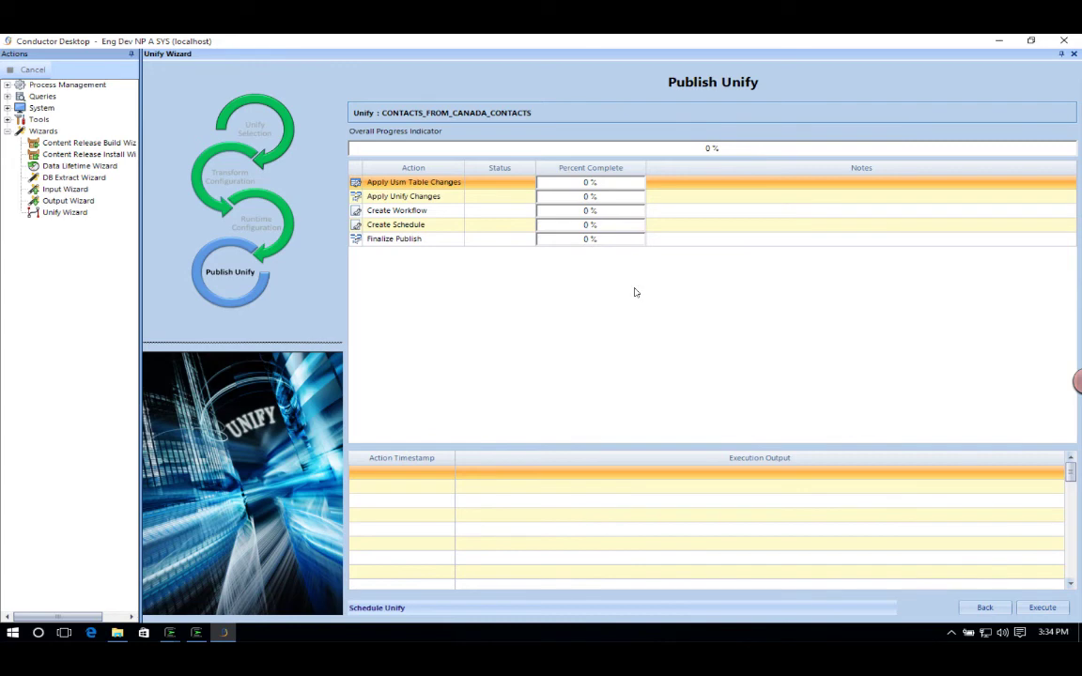
pyautogui.click(1032, 607)
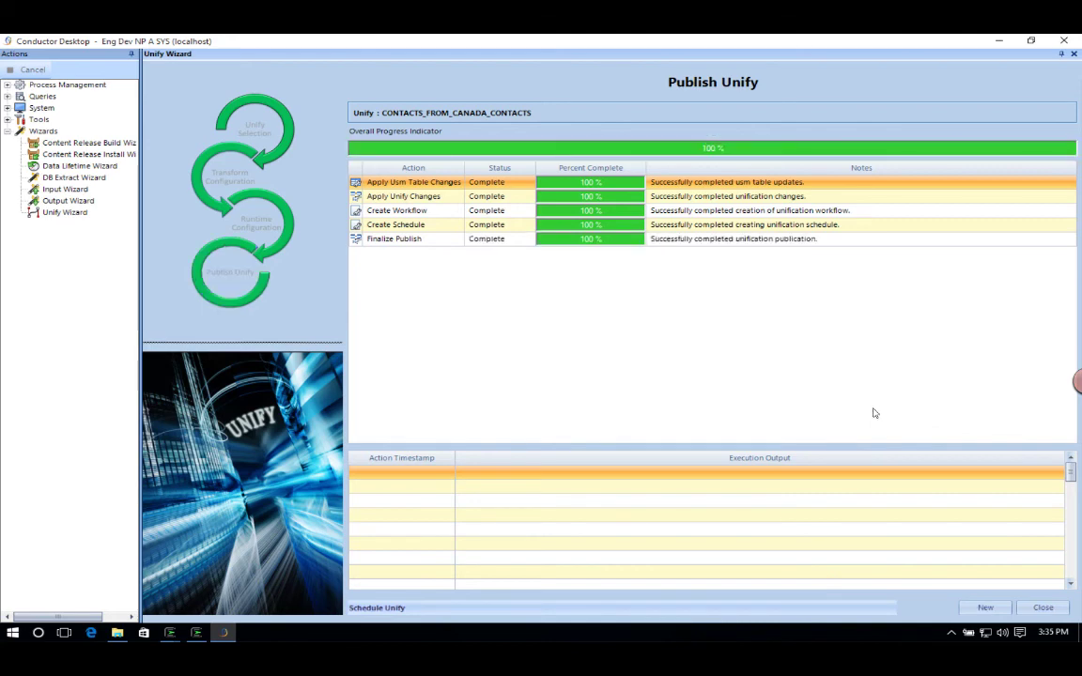
pyautogui.click(1037, 607)
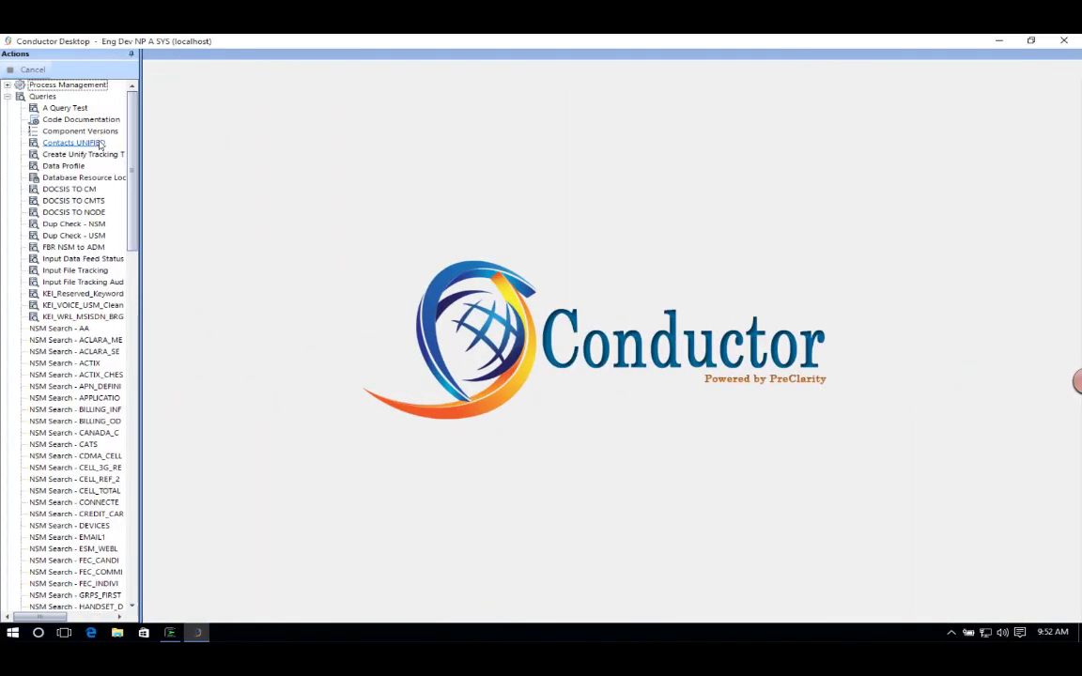
# - Run the Contacts UNIFIED query and review the Full Name and Country values of the combined USA and Canada contacts
pyautogui.click(95, 143)
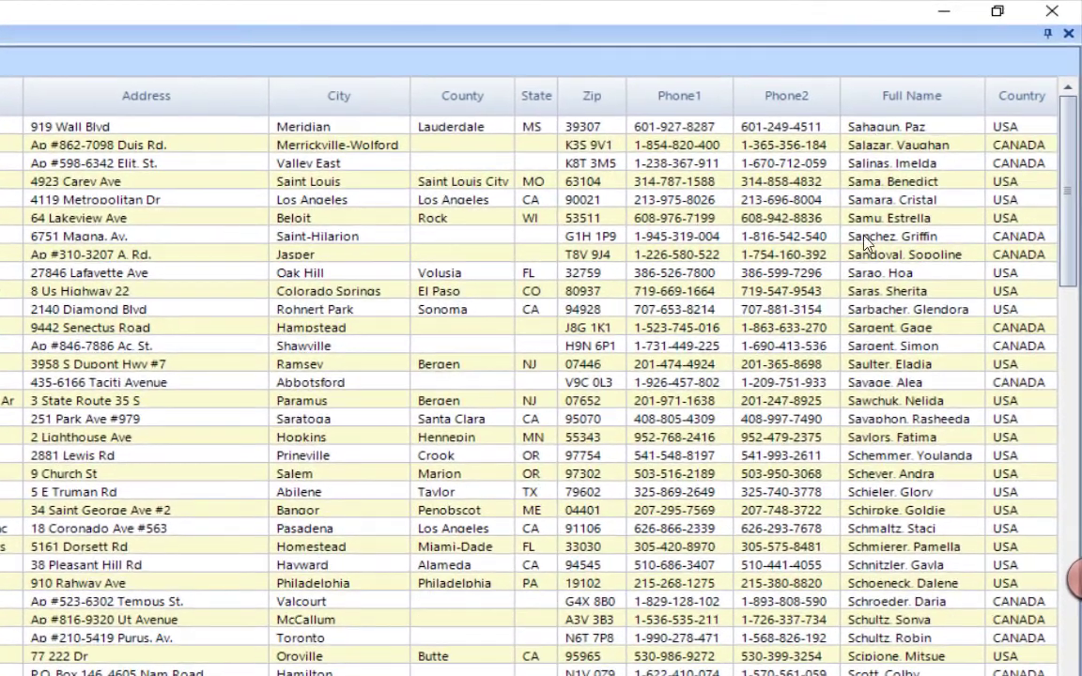
pyautogui.click(926, 372)
pyautogui.press('Escape')
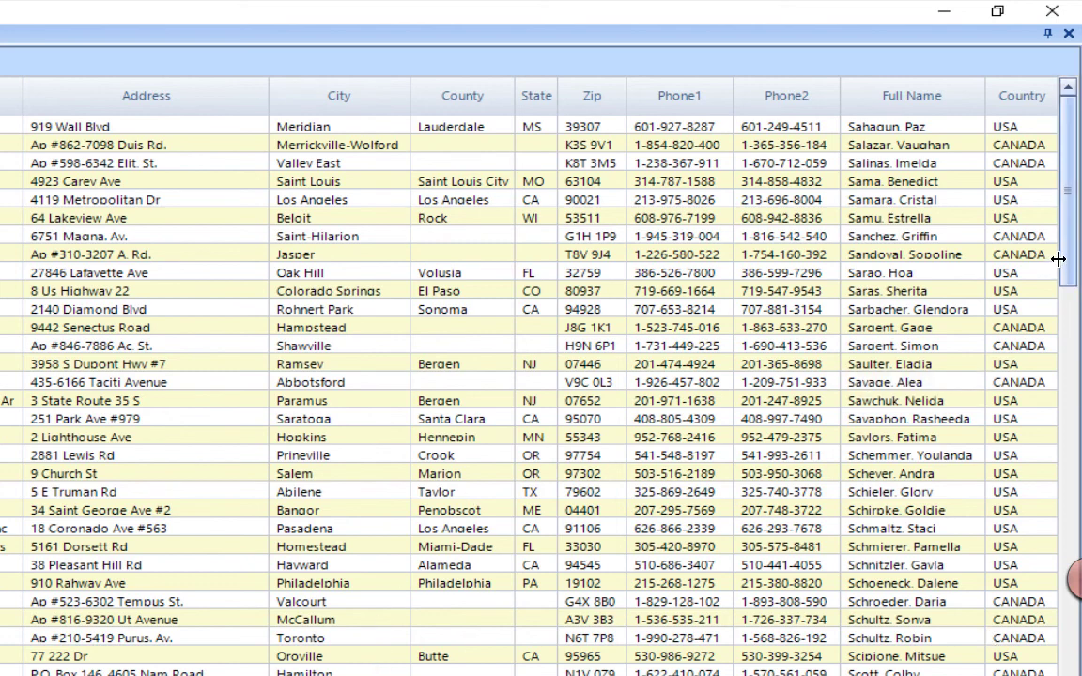
pyautogui.moveTo(1069, 254)
pyautogui.mouseDown()
pyautogui.moveTo(1071, 447)
pyautogui.moveTo(1070, 265)
pyautogui.mouseUp()
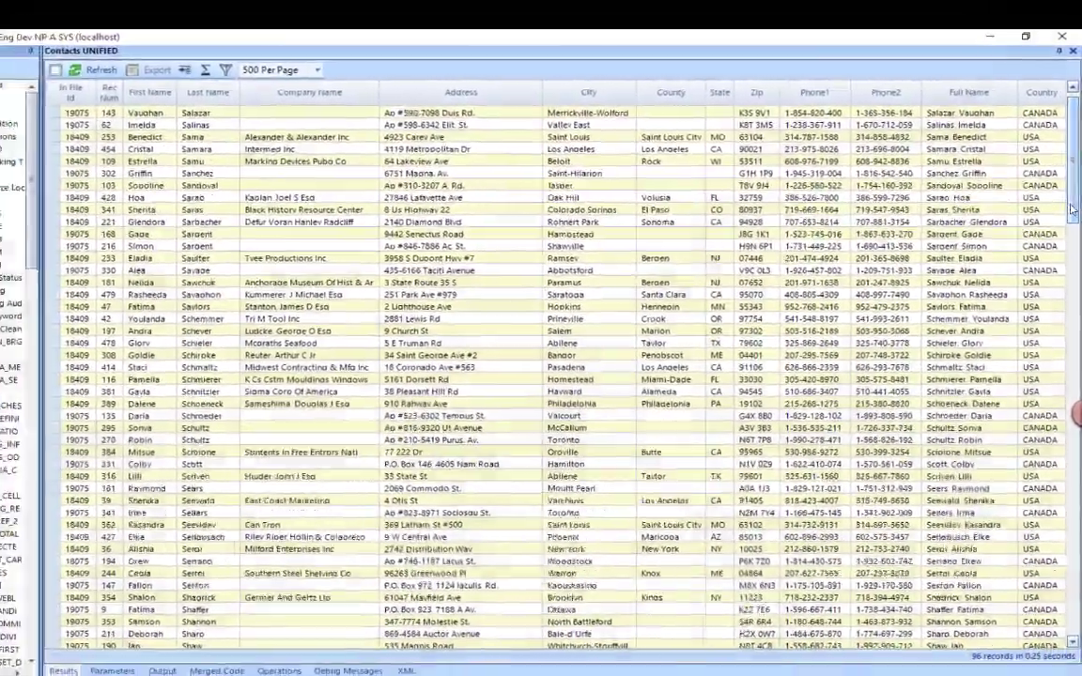